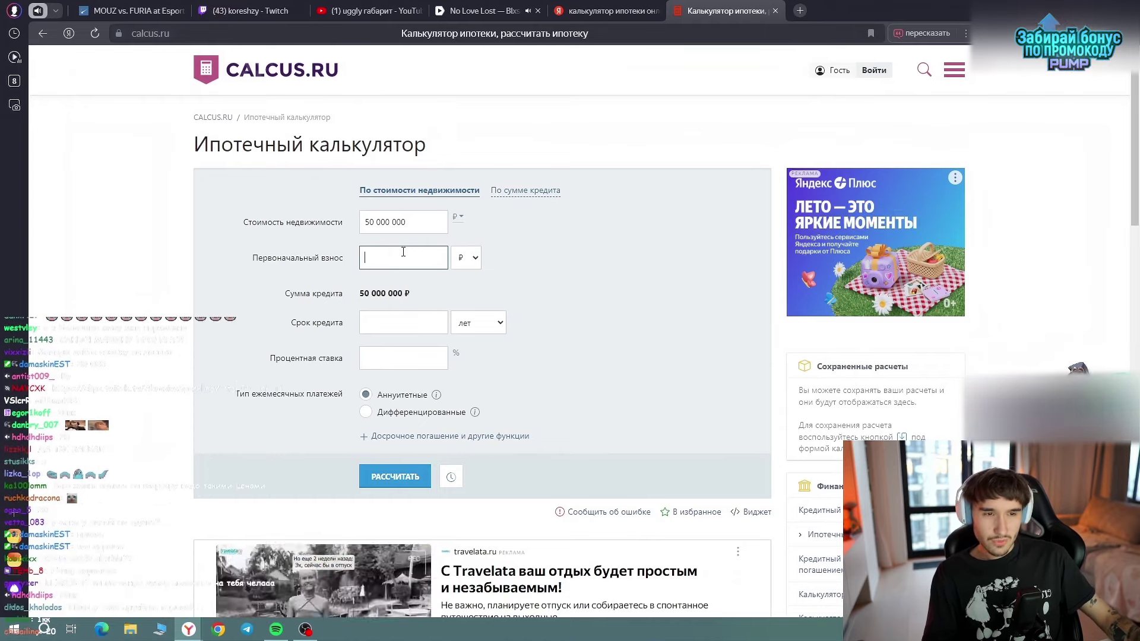
Set the down payment to 10 000 000 ₽ for the 50 000 000 ₽ property.
left_click_drag(365, 224, 420, 227)
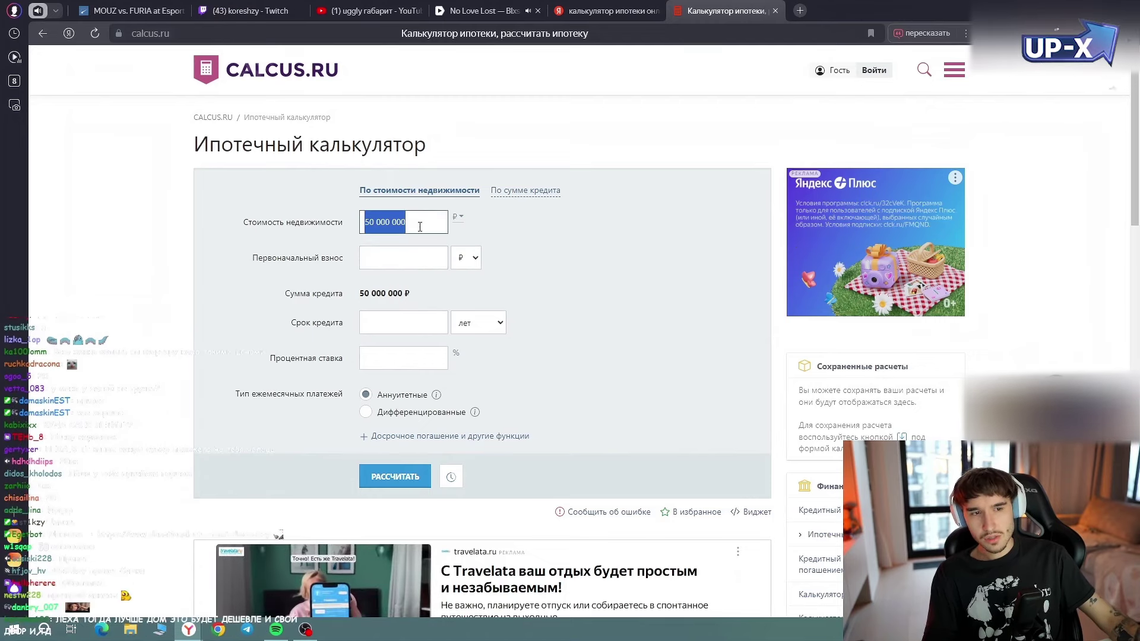
left_click(397, 260)
type("10 000")
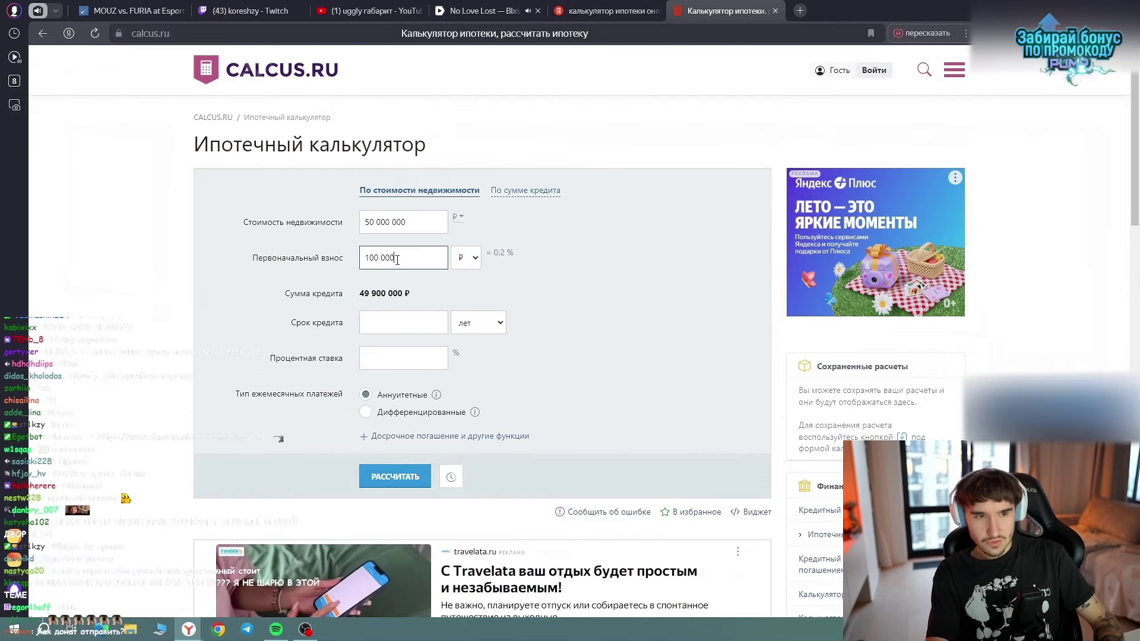
type(" 000")
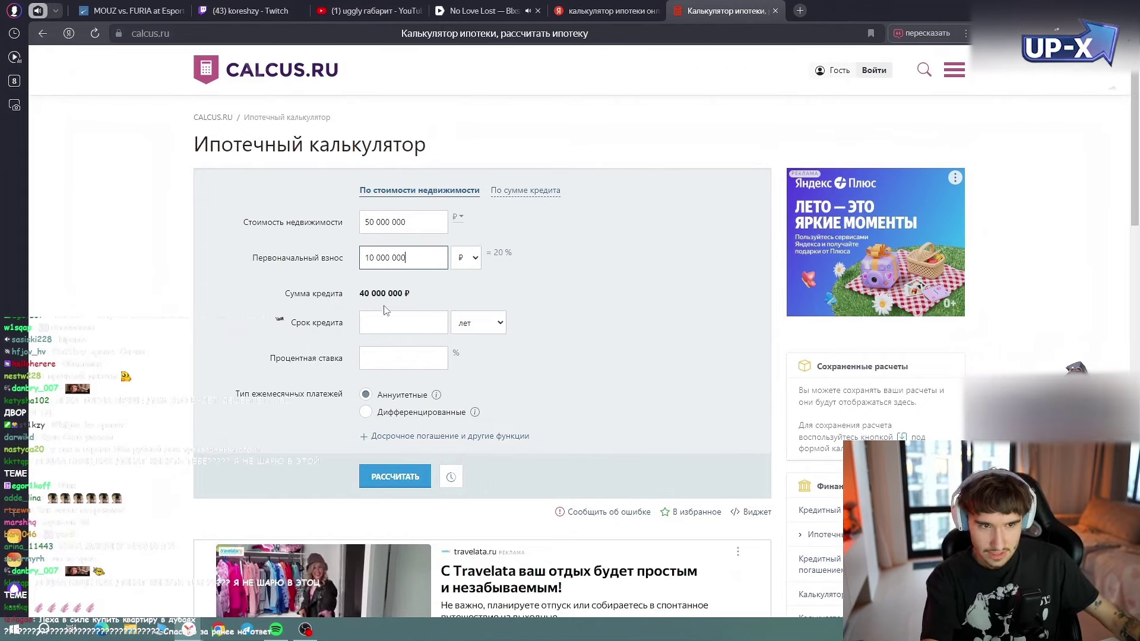
left_click_drag(302, 294, 415, 293)
left_click(540, 304)
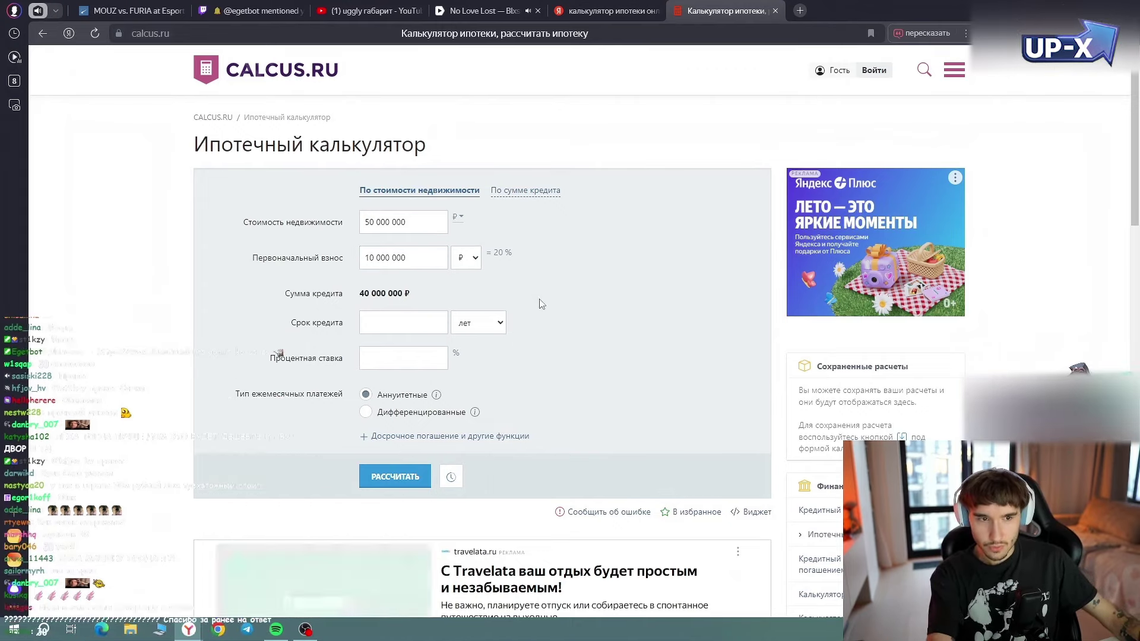
left_click(412, 322)
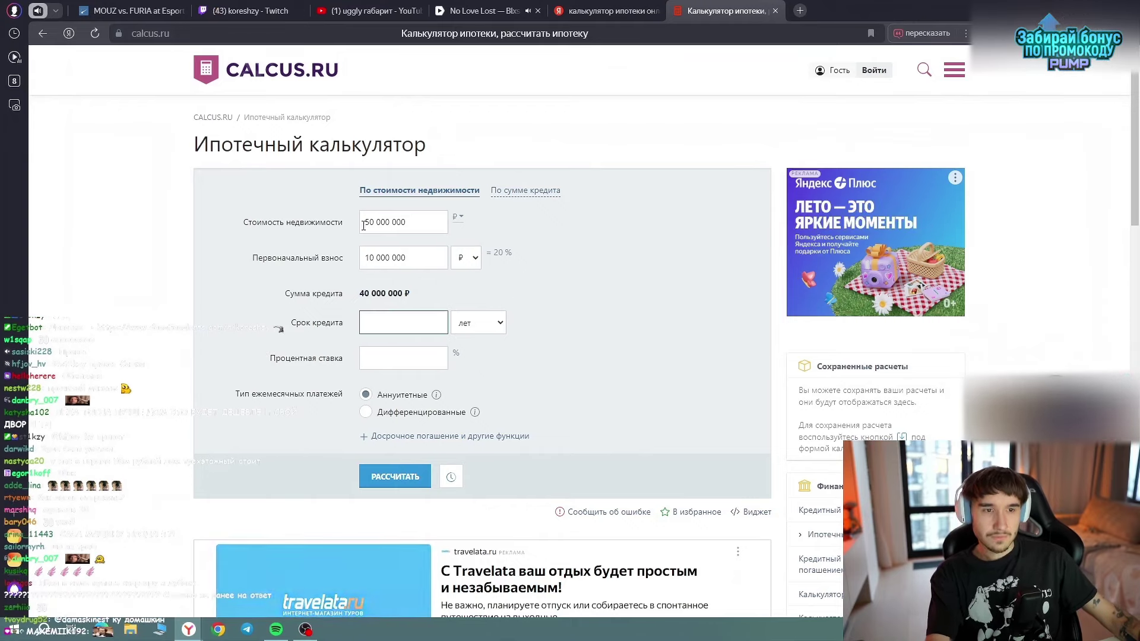
left_click_drag(301, 294, 425, 300)
left_click(399, 303)
left_click(415, 303)
left_click(415, 304)
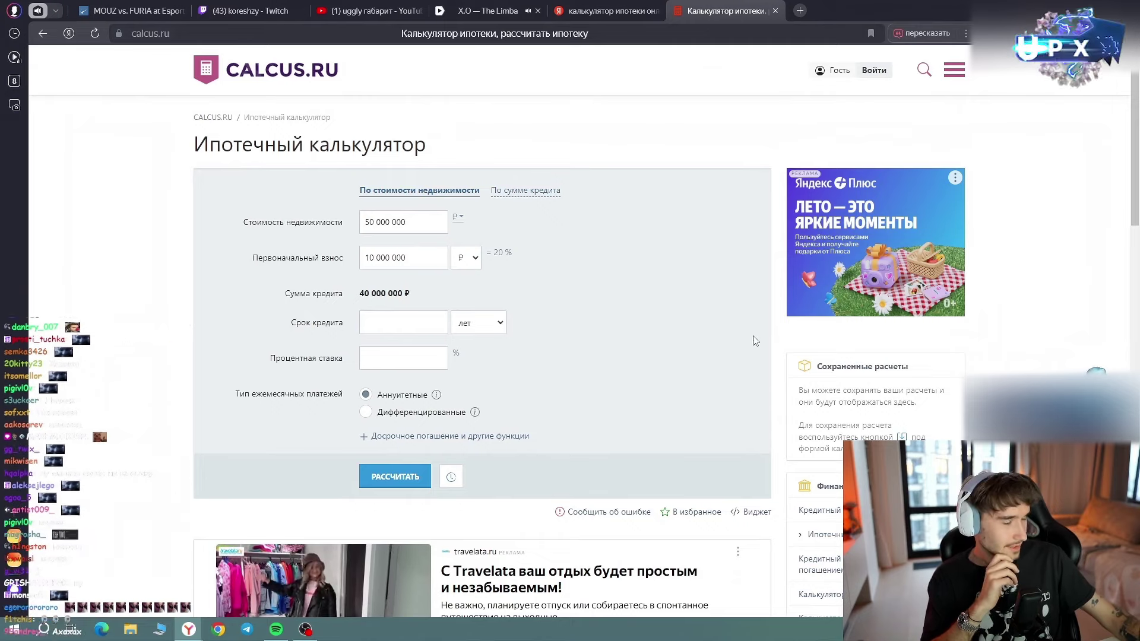
Set the loan term to 5 years and the interest rate to 20 %.
left_click(376, 323)
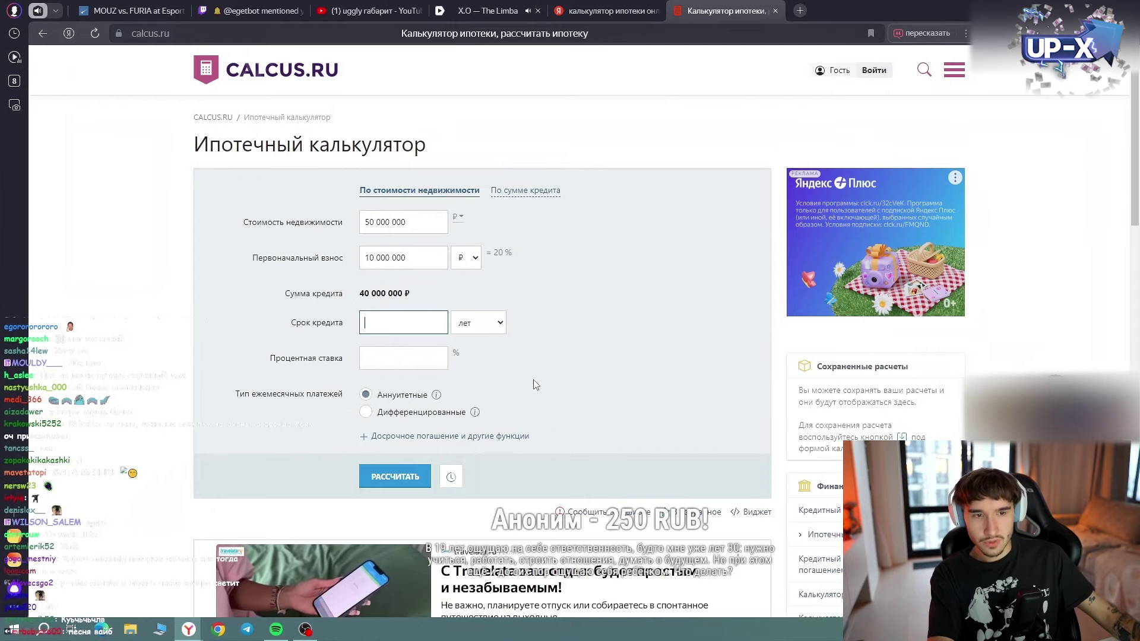
type("5")
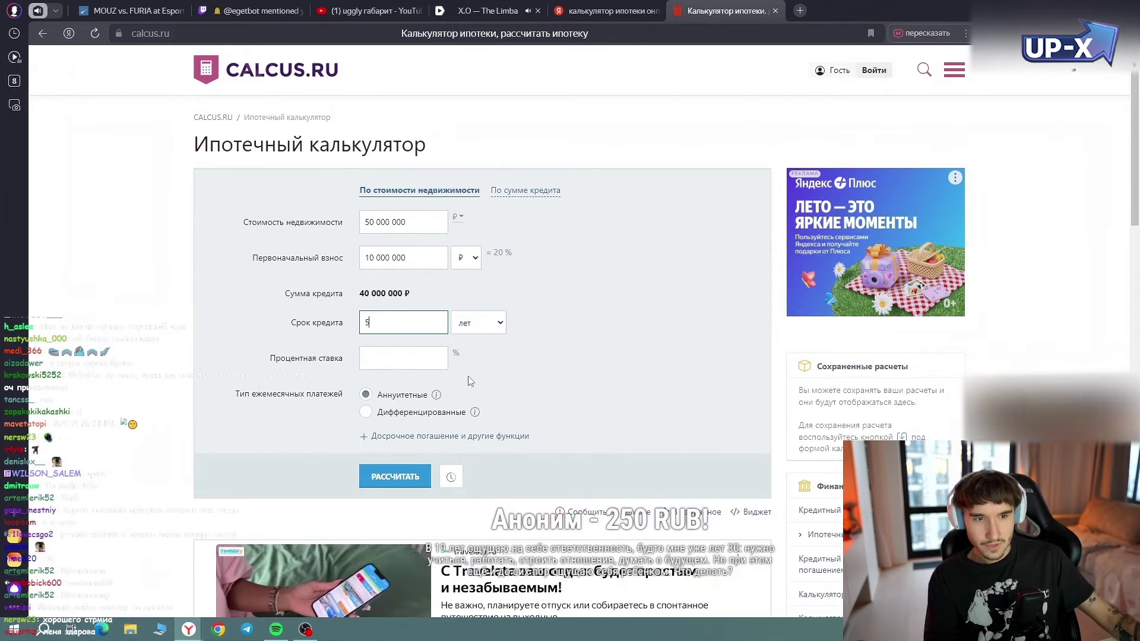
left_click(426, 359)
type("20")
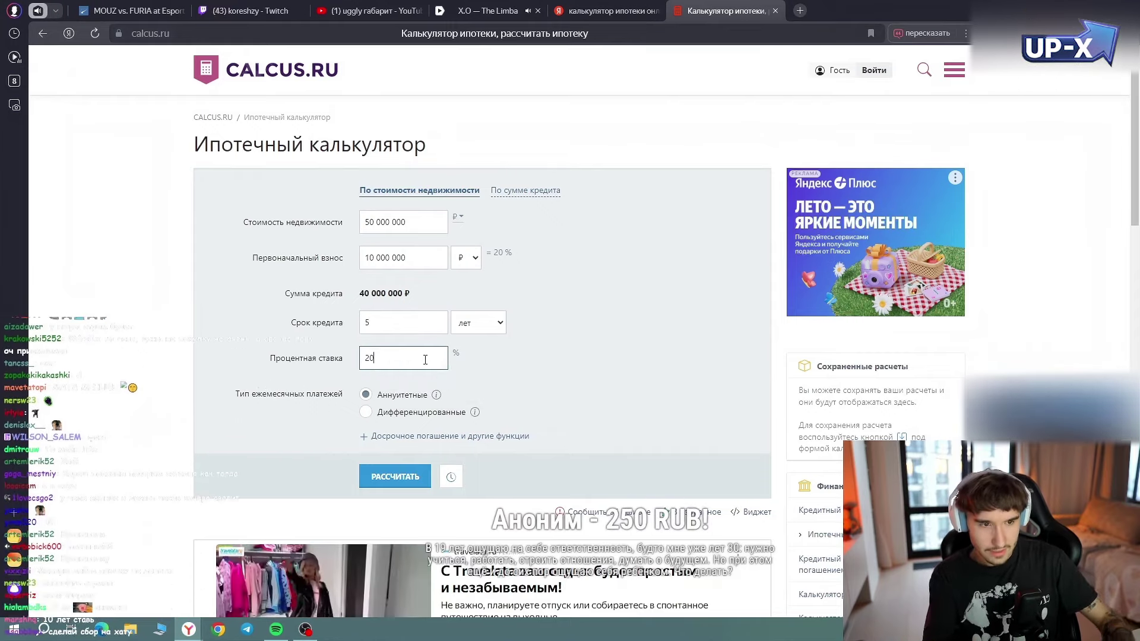
left_click(524, 384)
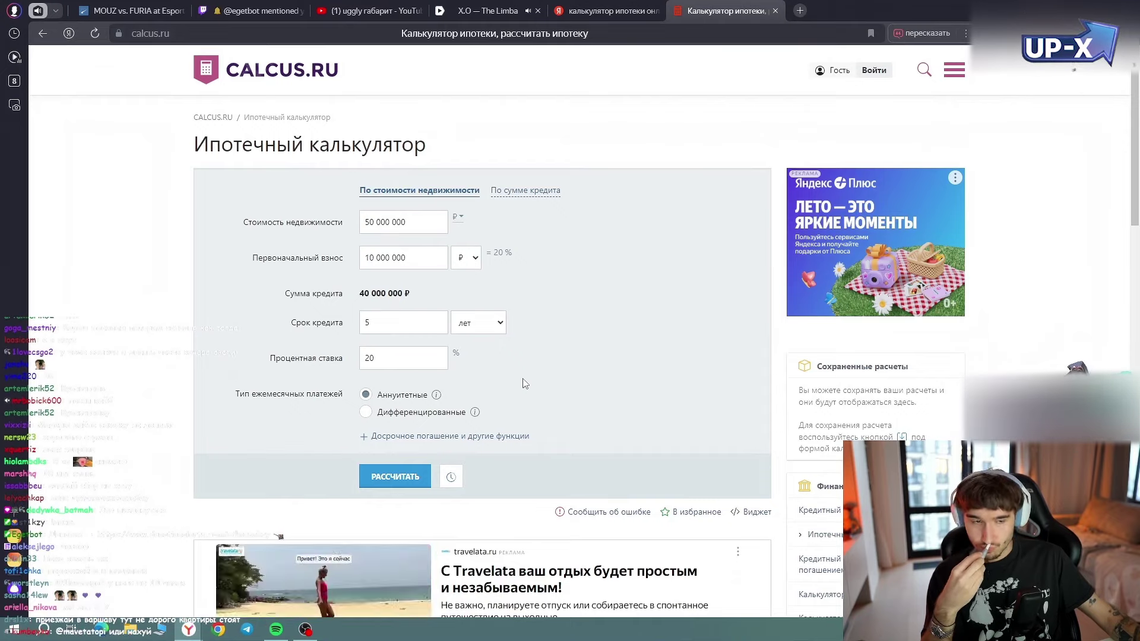
Switch to Yandex Music, skip to the next track, and return to the mortgage calculator.
left_click(496, 9)
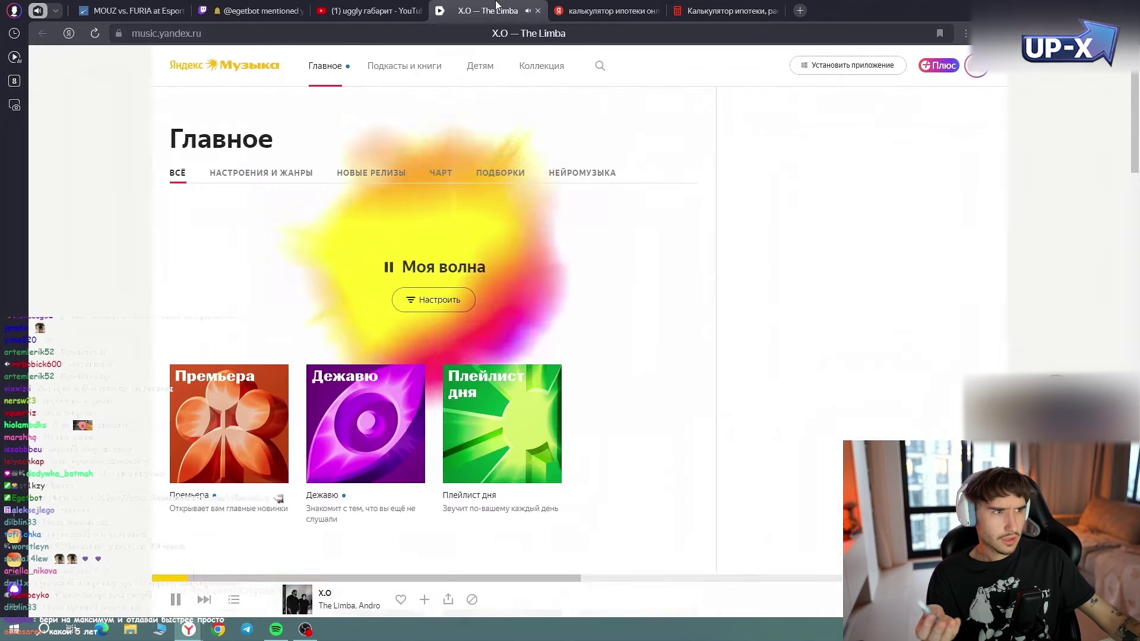
left_click(206, 601)
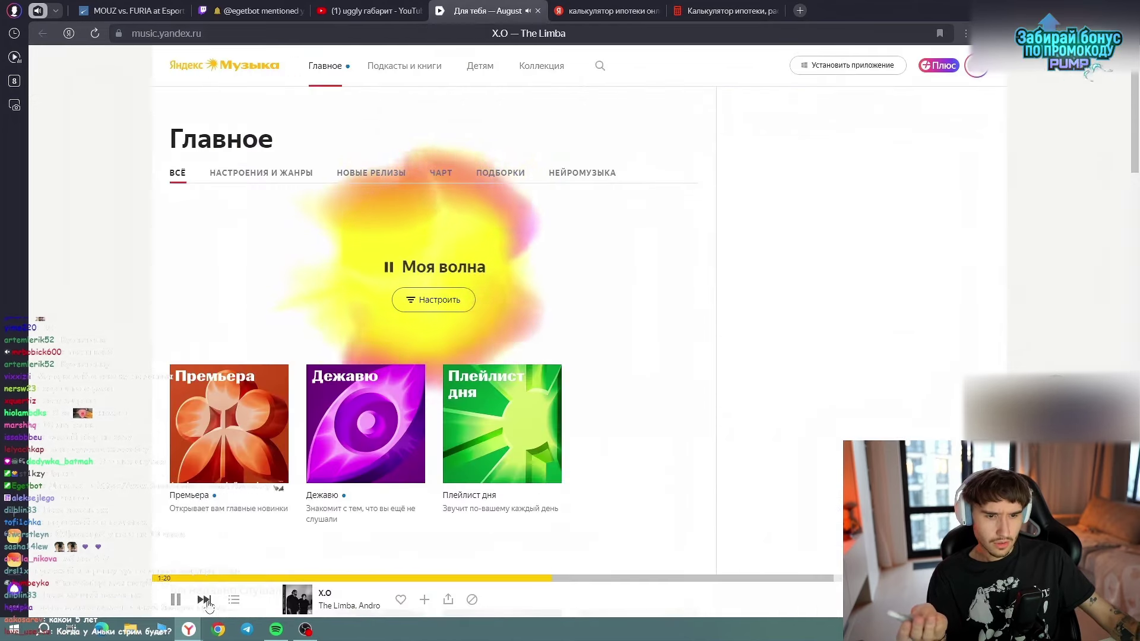
left_click(706, 10)
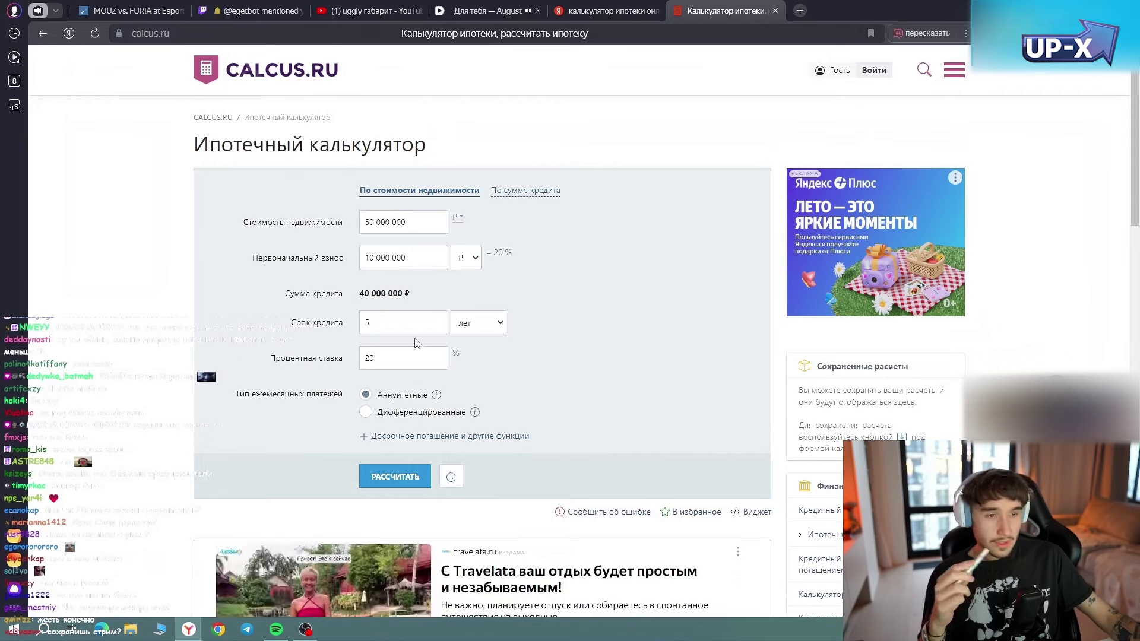
Calculate the mortgage with annuity payments and bring the results into view.
mouse_move(434, 402)
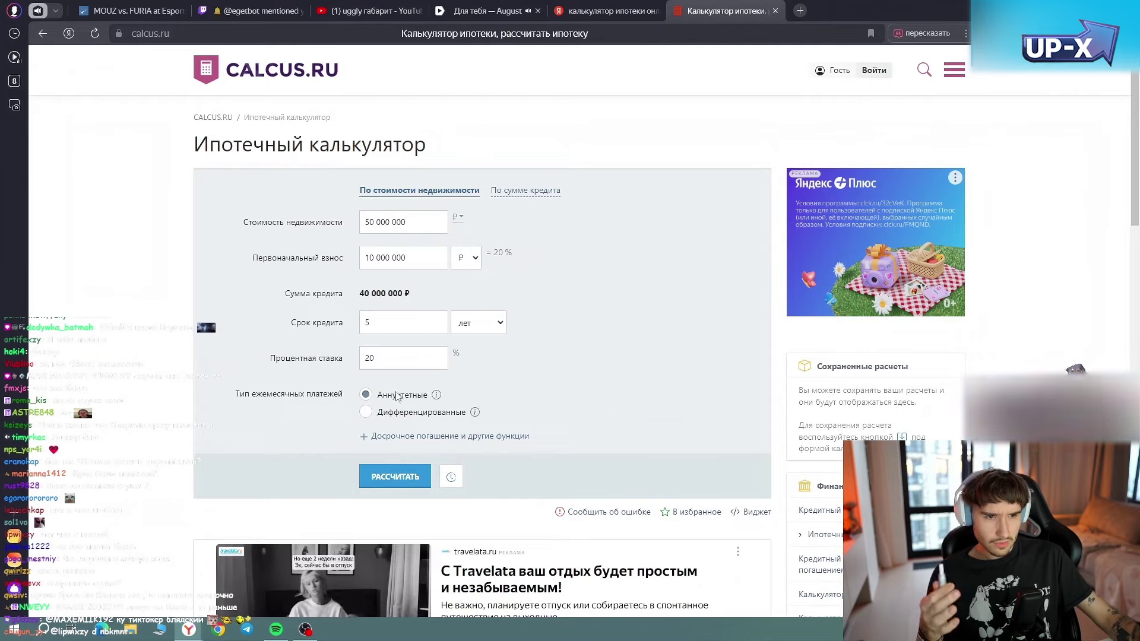
left_click(402, 471)
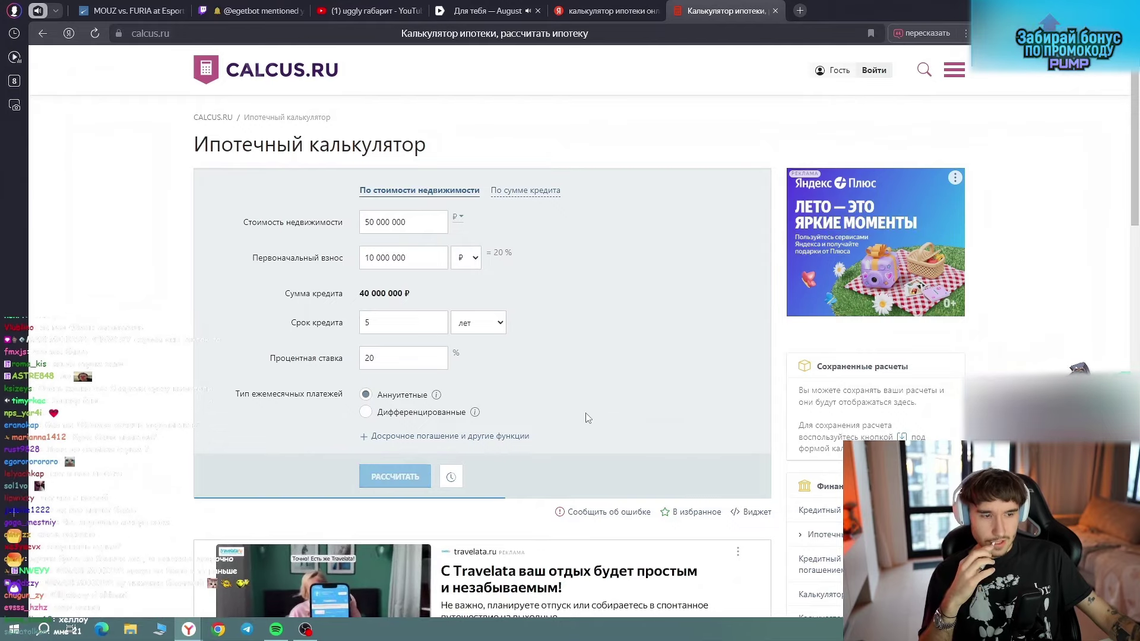
scroll(578, 381, "down", 4)
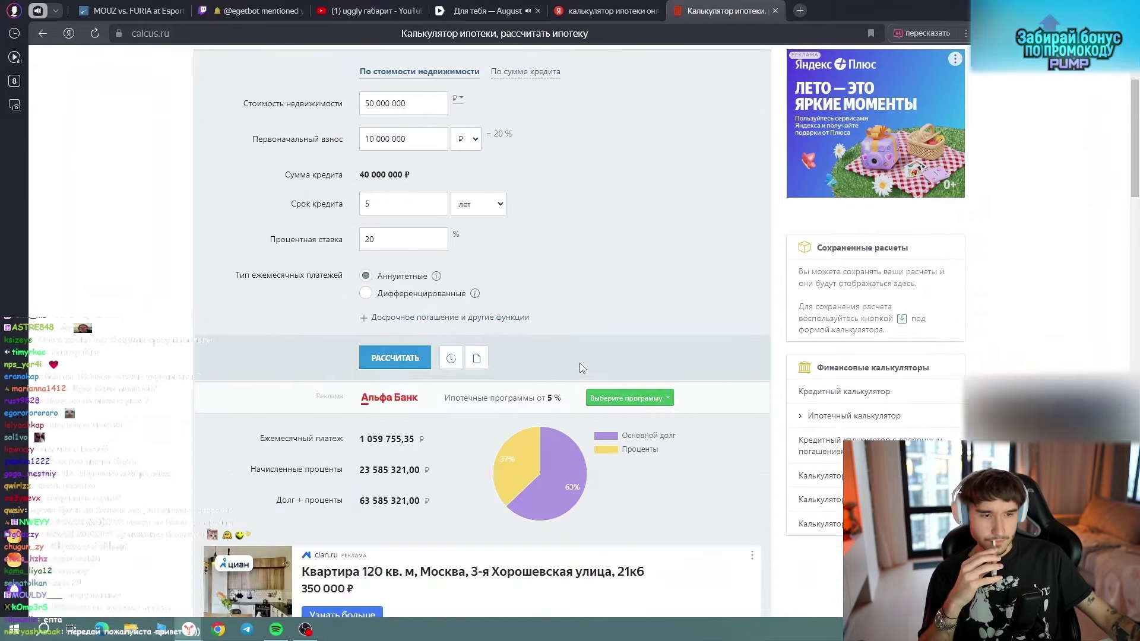
scroll(356, 376, "up", 1)
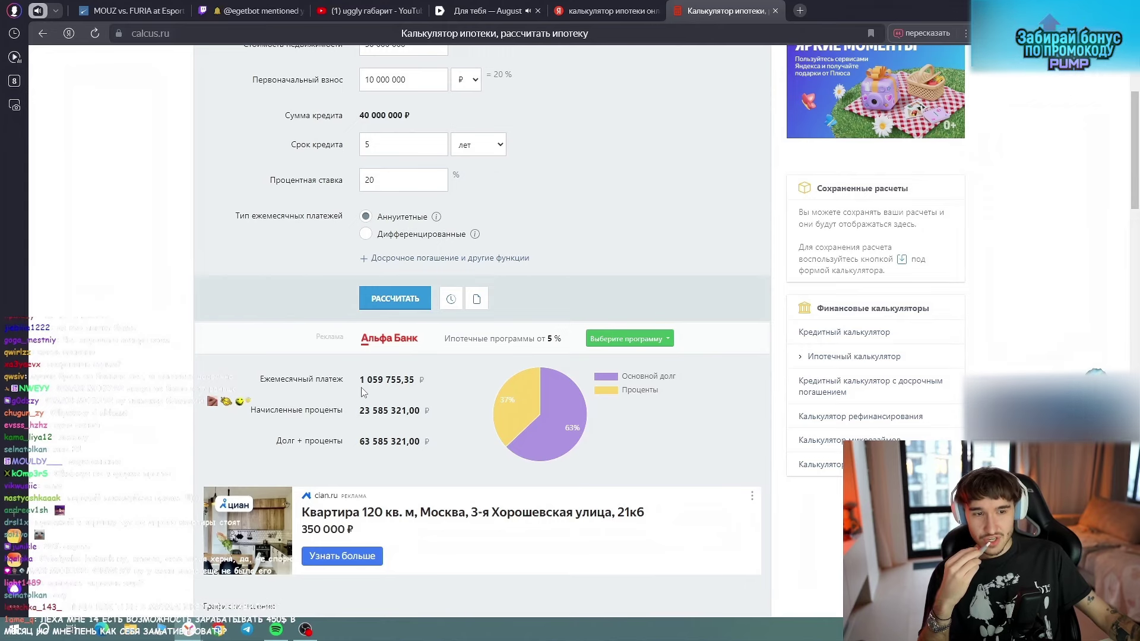
Examine the monthly payment, accrued interest, total of debt plus interest, and the repayment schedule chart.
left_click_drag(361, 383, 415, 381)
left_click(437, 425)
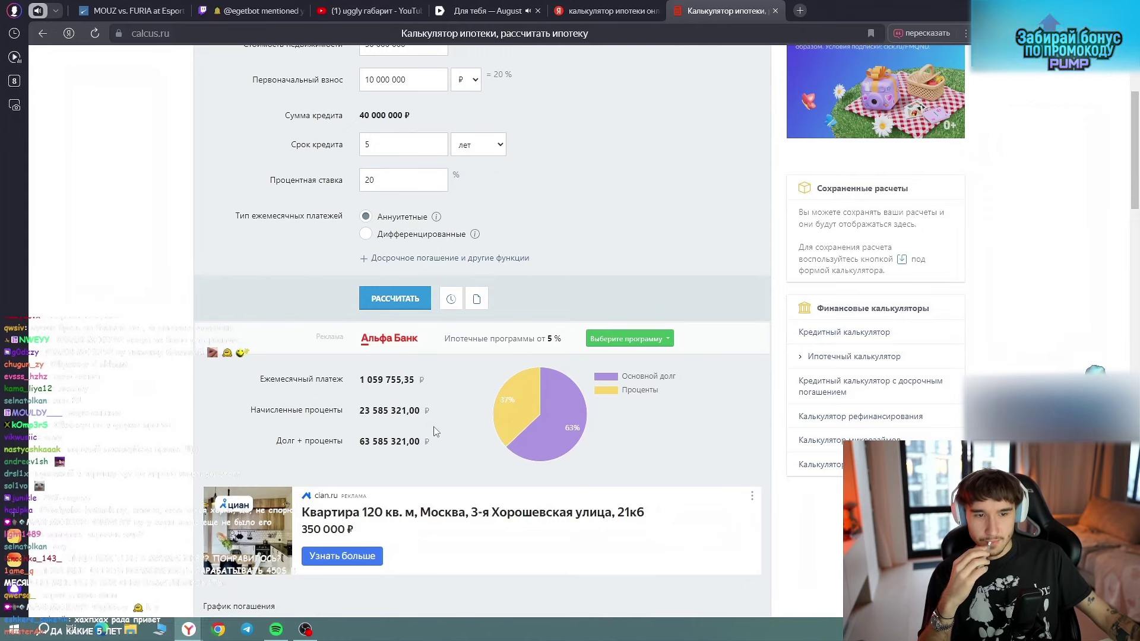
left_click_drag(360, 411, 433, 419)
left_click(455, 452)
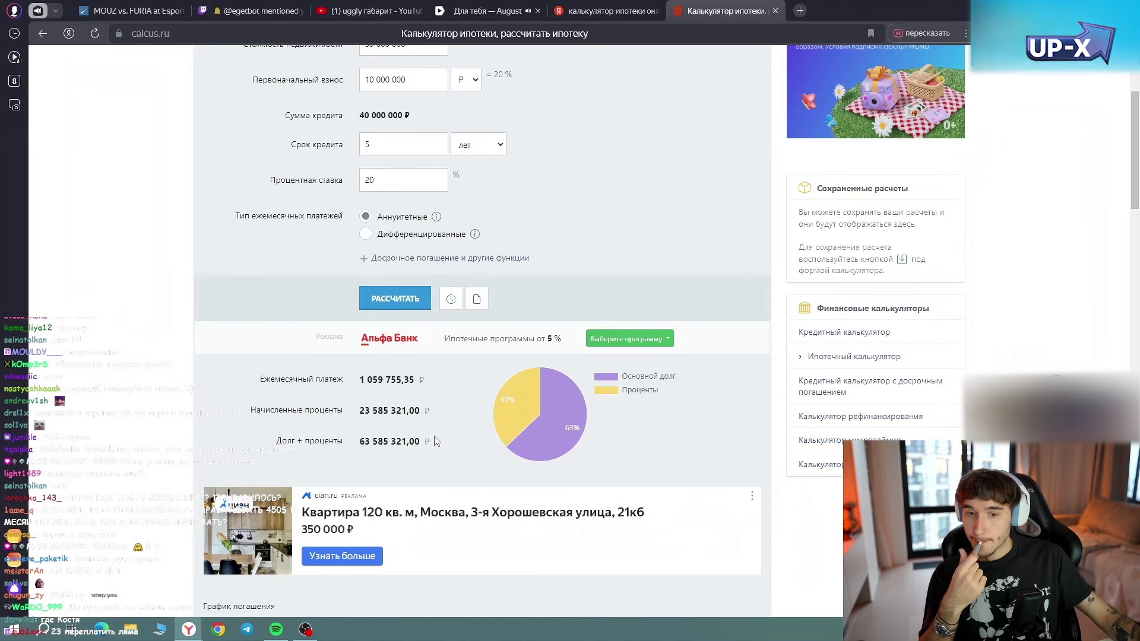
left_click_drag(360, 410, 432, 423)
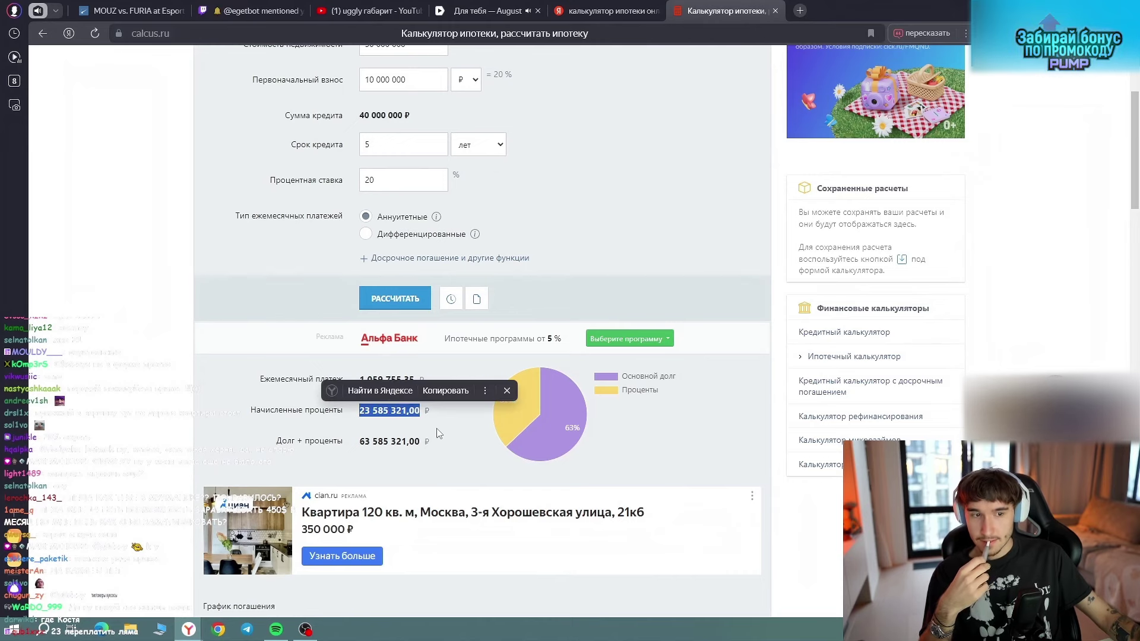
left_click(446, 434)
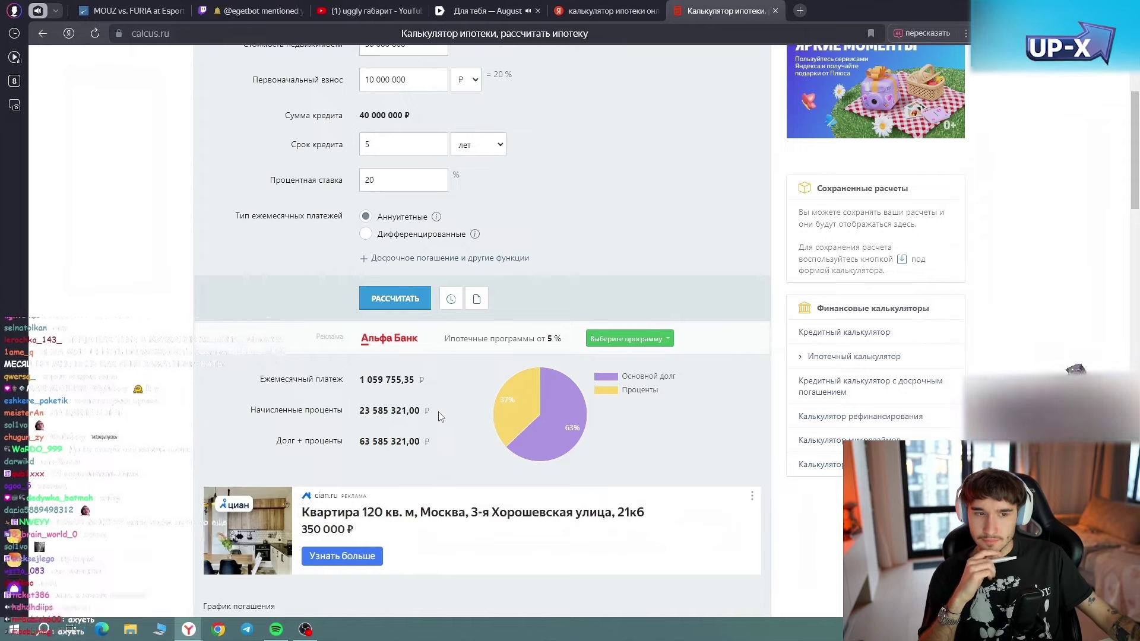
left_click_drag(364, 411, 432, 442)
scroll(460, 412, "down", 4)
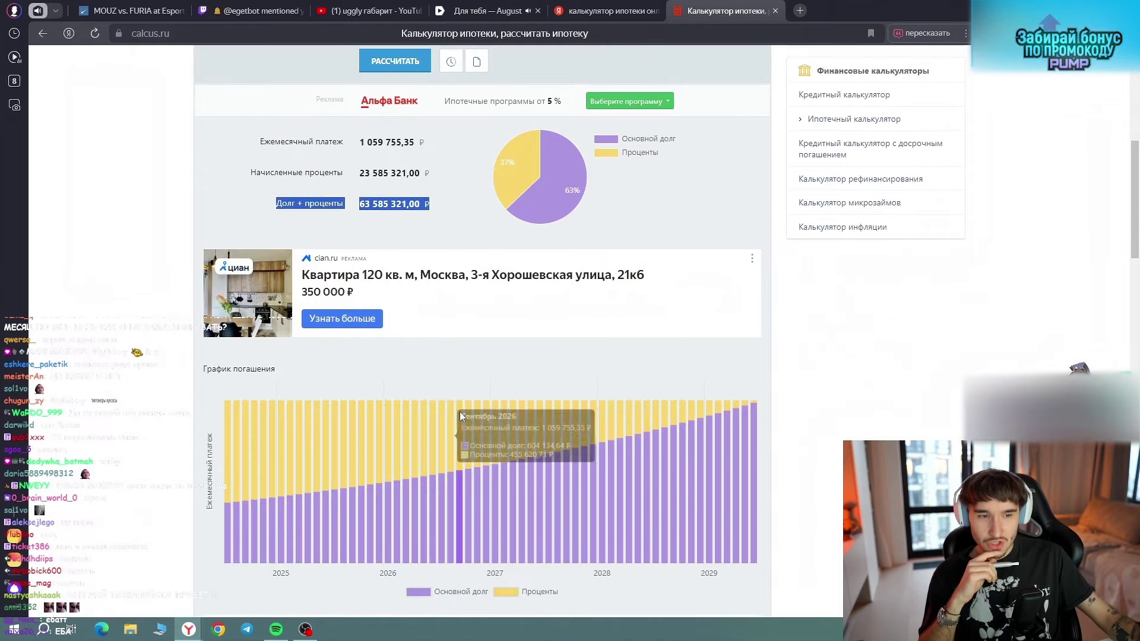
scroll(451, 371, "up", 3)
left_click(449, 369)
scroll(449, 369, "down", 4)
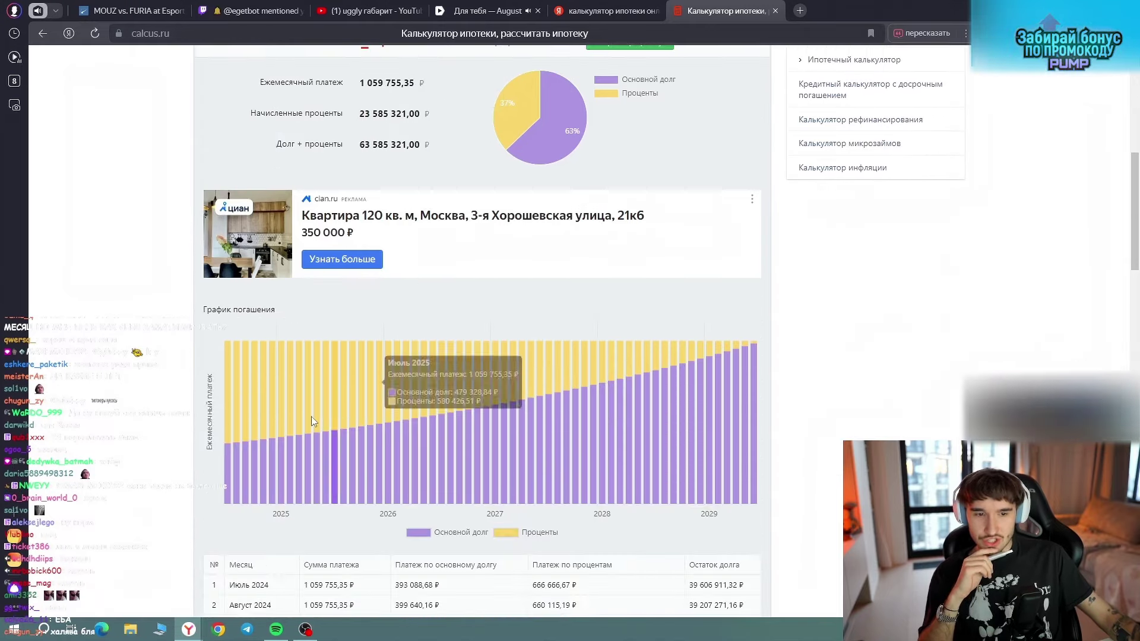
mouse_move(230, 432)
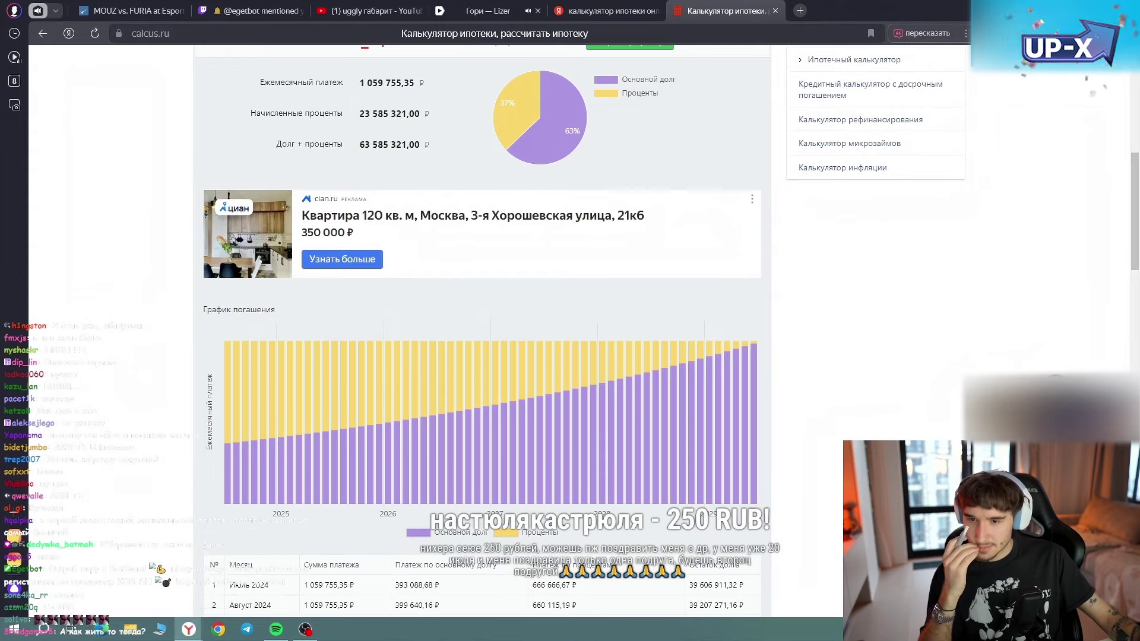
Review the entered loan terms against the accrued interest amount in the calculation results.
scroll(413, 393, "up", 8)
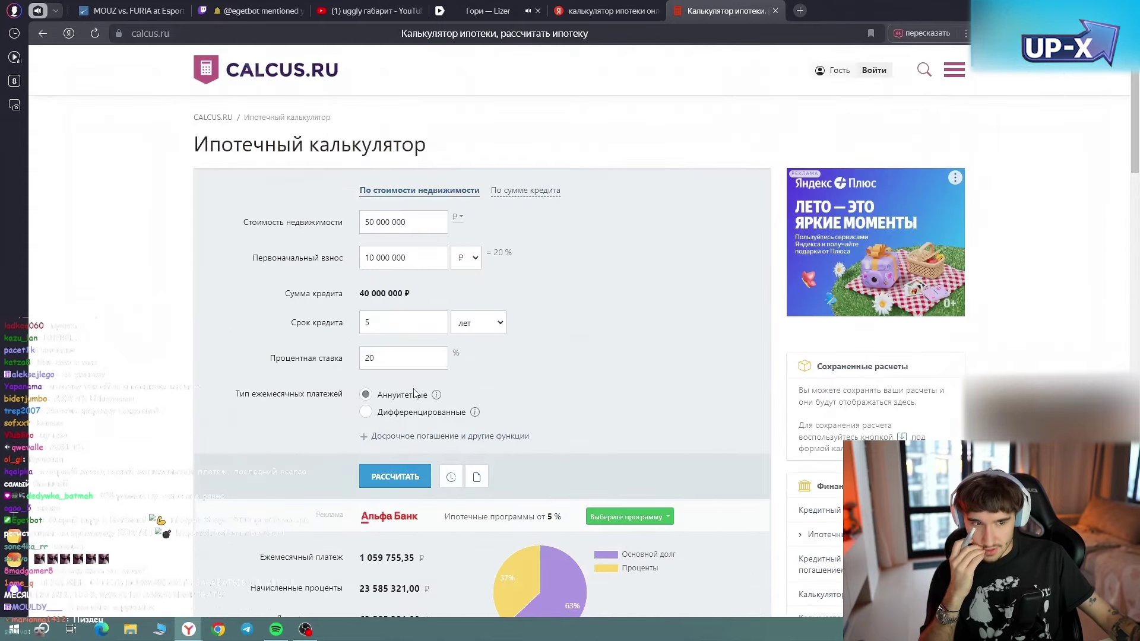
scroll(388, 542, "down", 1)
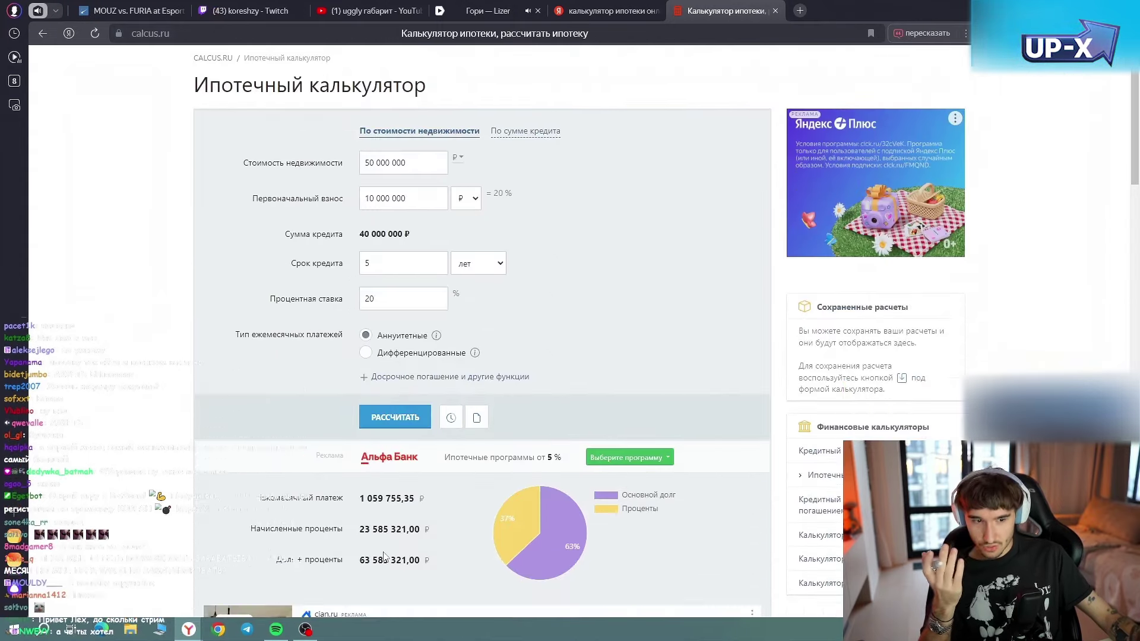
double_click(358, 533)
left_click(360, 536)
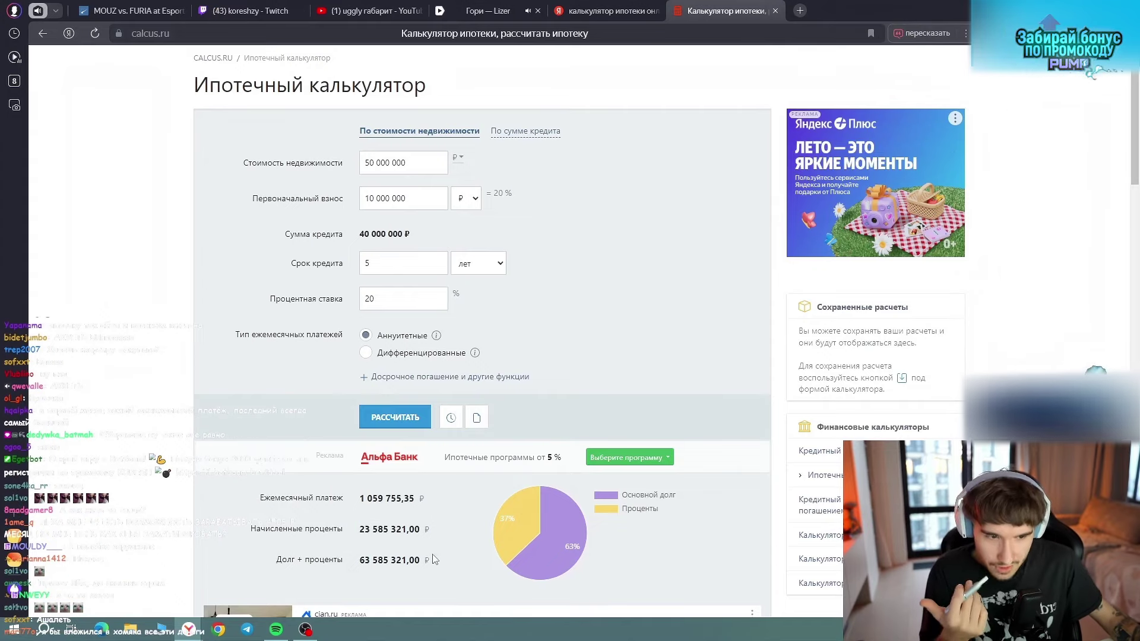
double_click(360, 536)
left_click(384, 553)
double_click(360, 535)
left_click(464, 579)
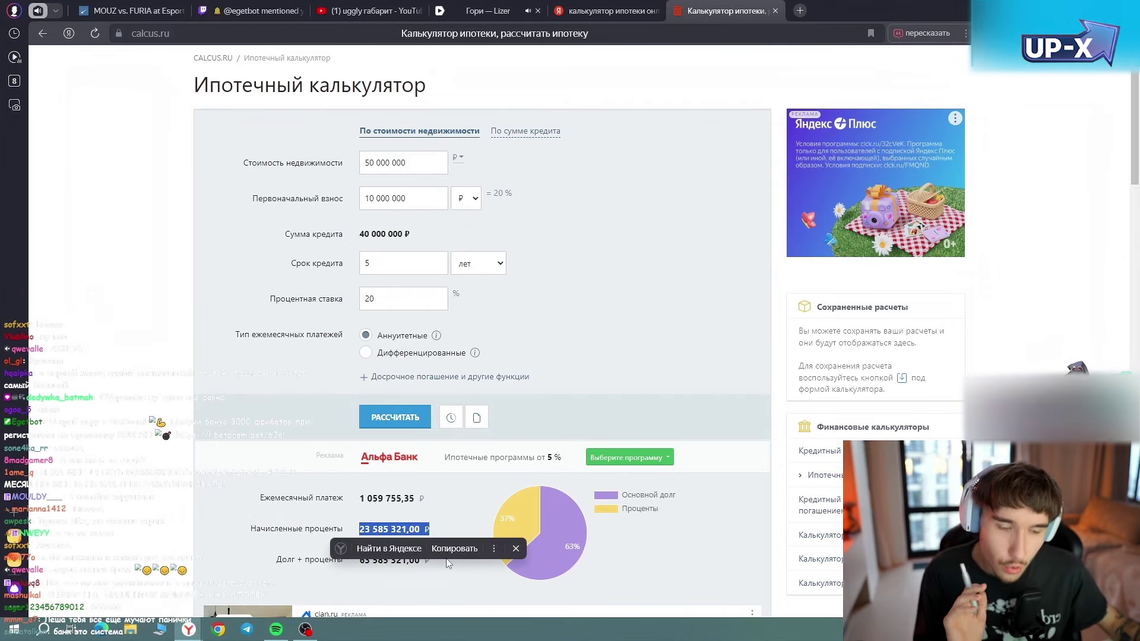
left_click(454, 582)
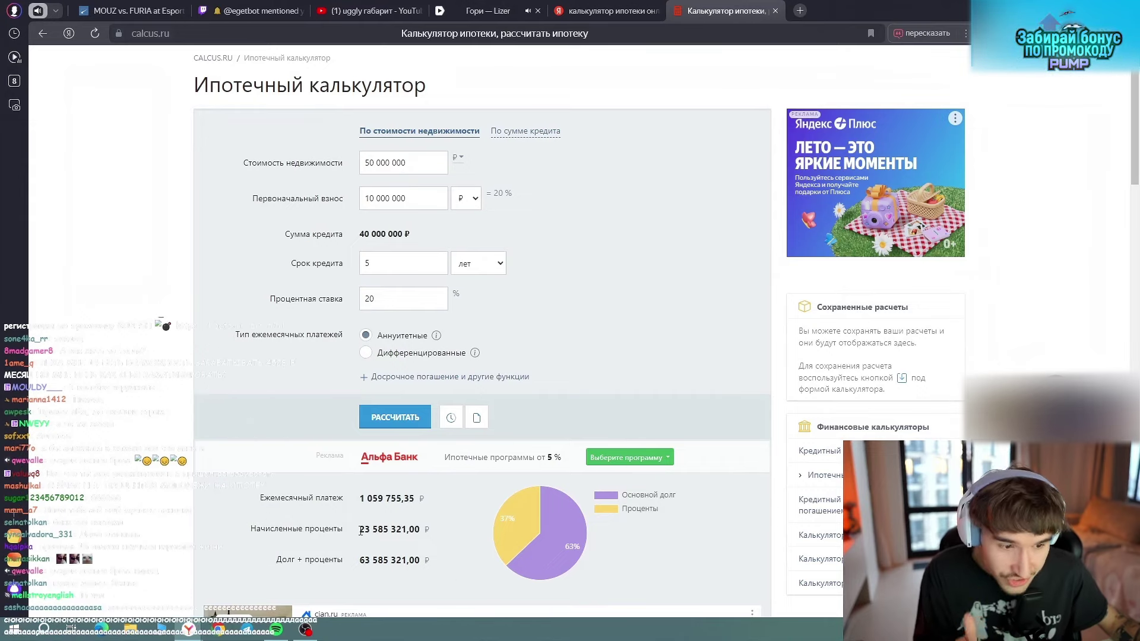
left_click_drag(360, 530, 431, 530)
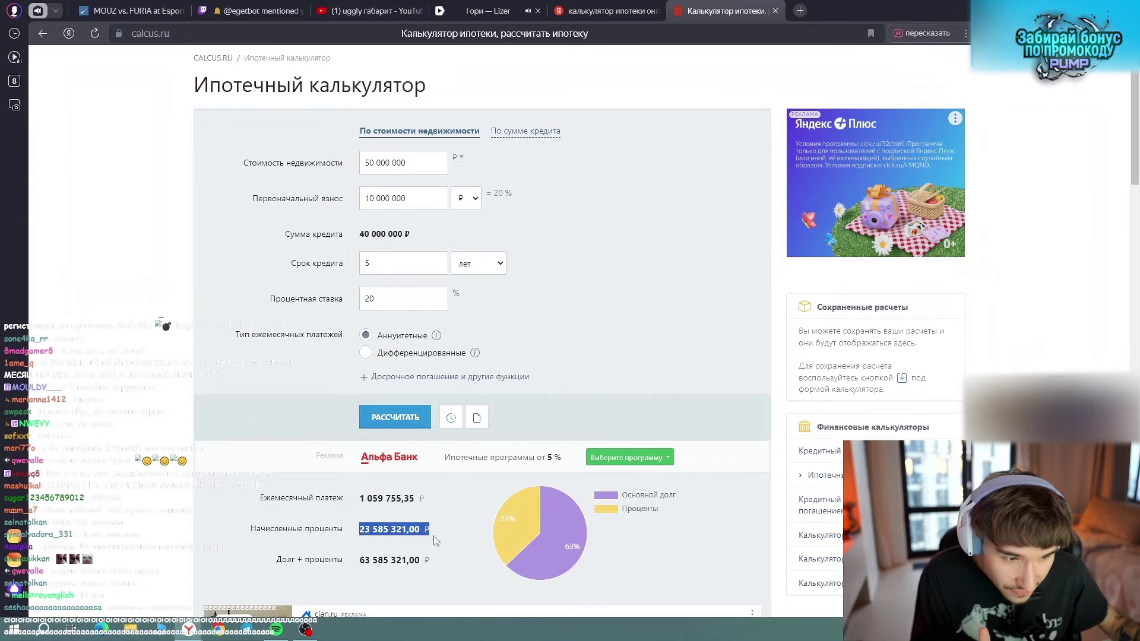
left_click(452, 587)
left_click_drag(360, 530, 431, 529)
left_click(458, 587)
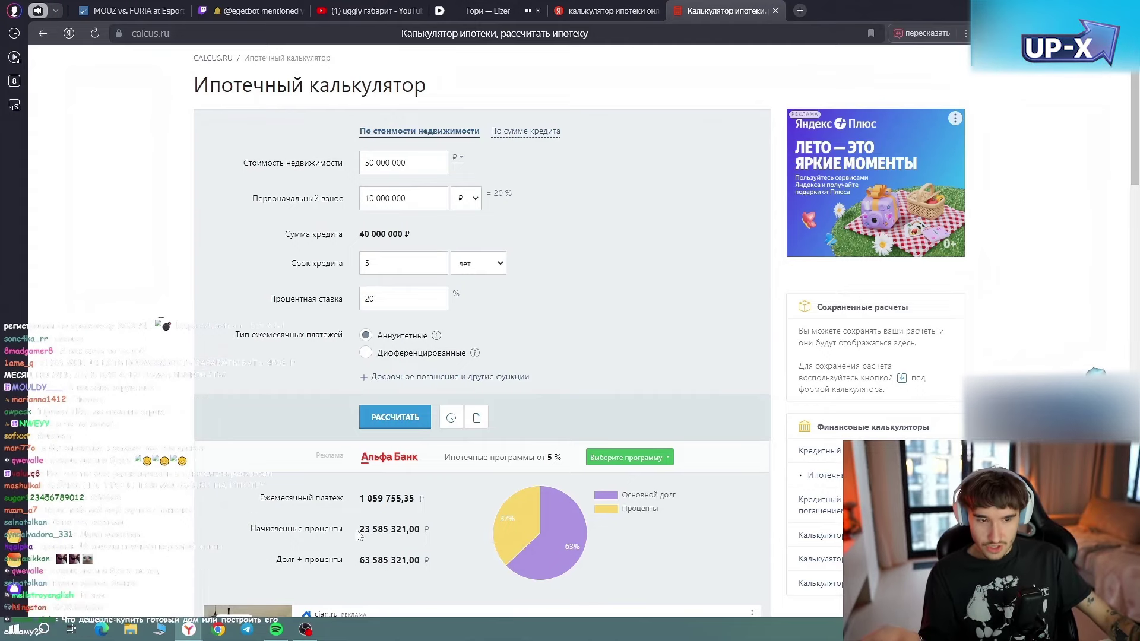
left_click_drag(356, 535, 431, 530)
left_click(464, 580)
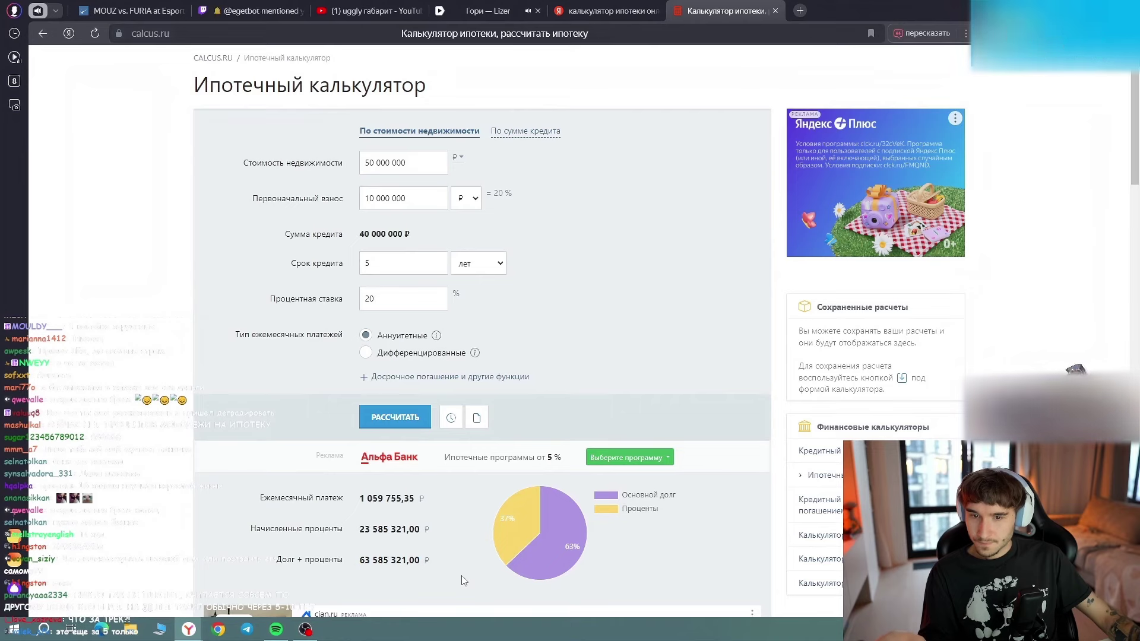
Set the loan term to 10 years, recalculate the mortgage, and check the accrued interest.
left_click_drag(407, 259, 316, 264)
type("1")
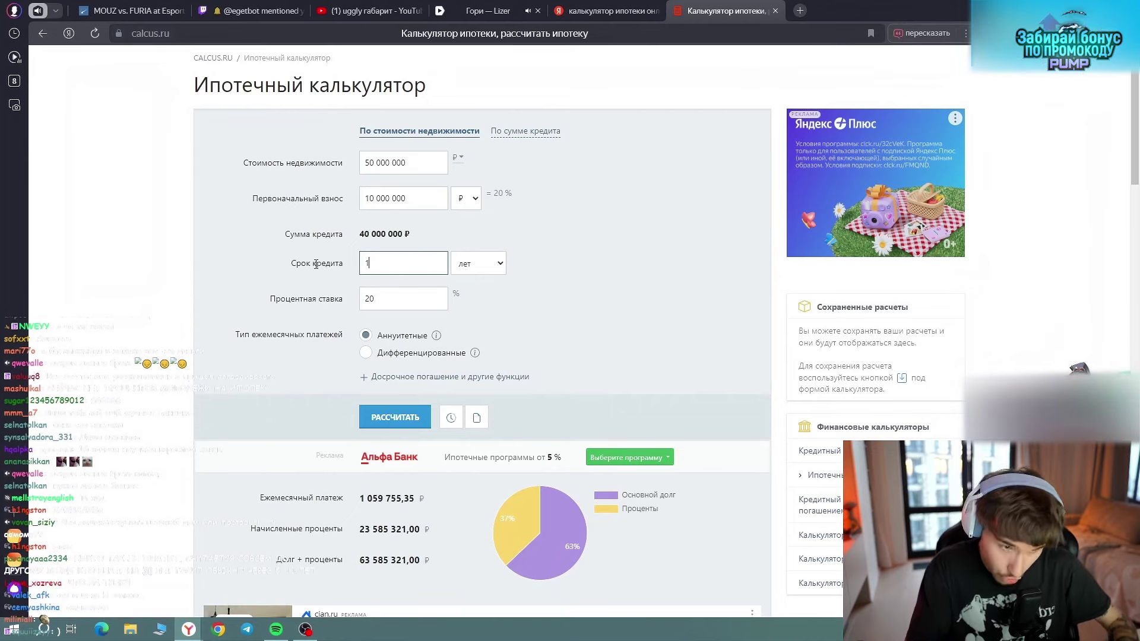
type("0")
key("Return")
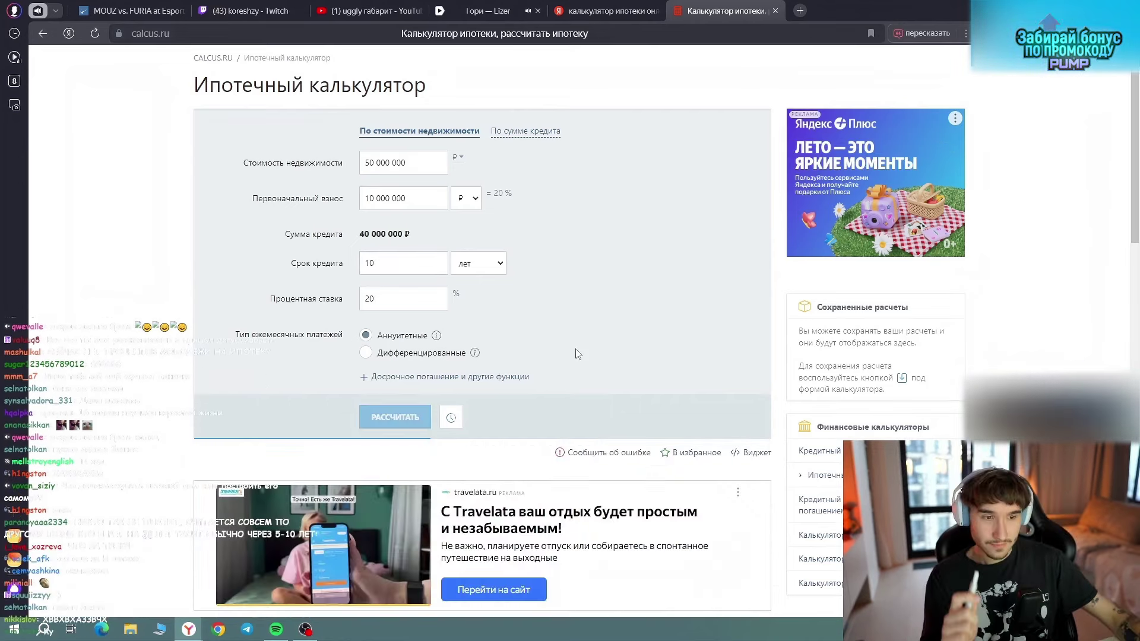
scroll(583, 362, "down", 1)
left_click_drag(358, 469, 402, 472)
left_click(447, 493)
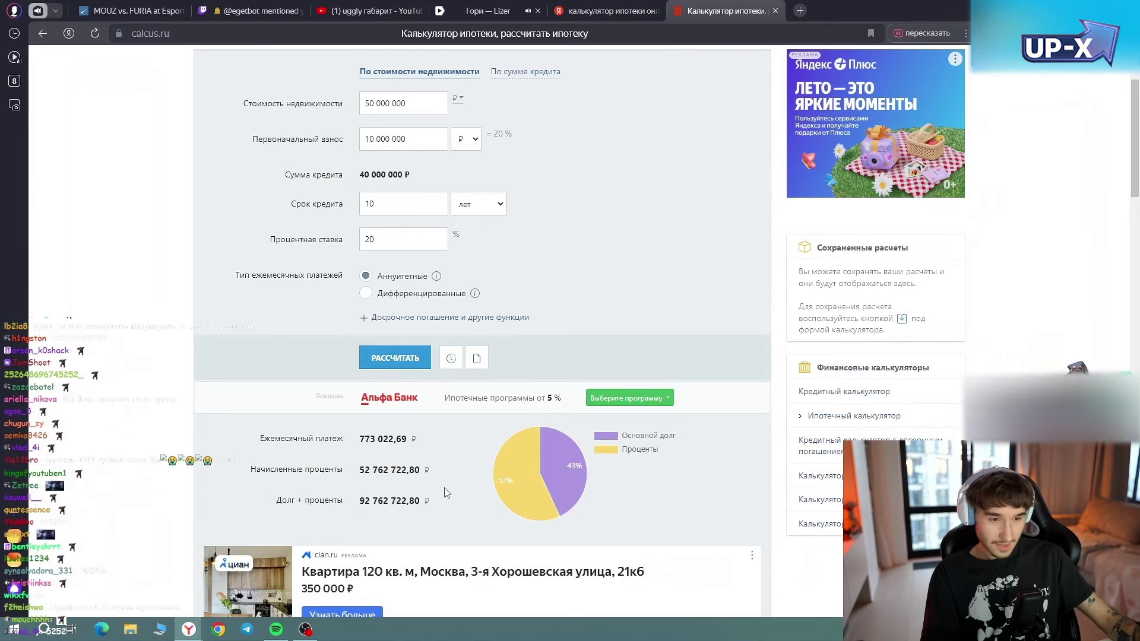
Examine the accrued interest, property price, and monthly payment for the 10-year loan.
triple_click(356, 473)
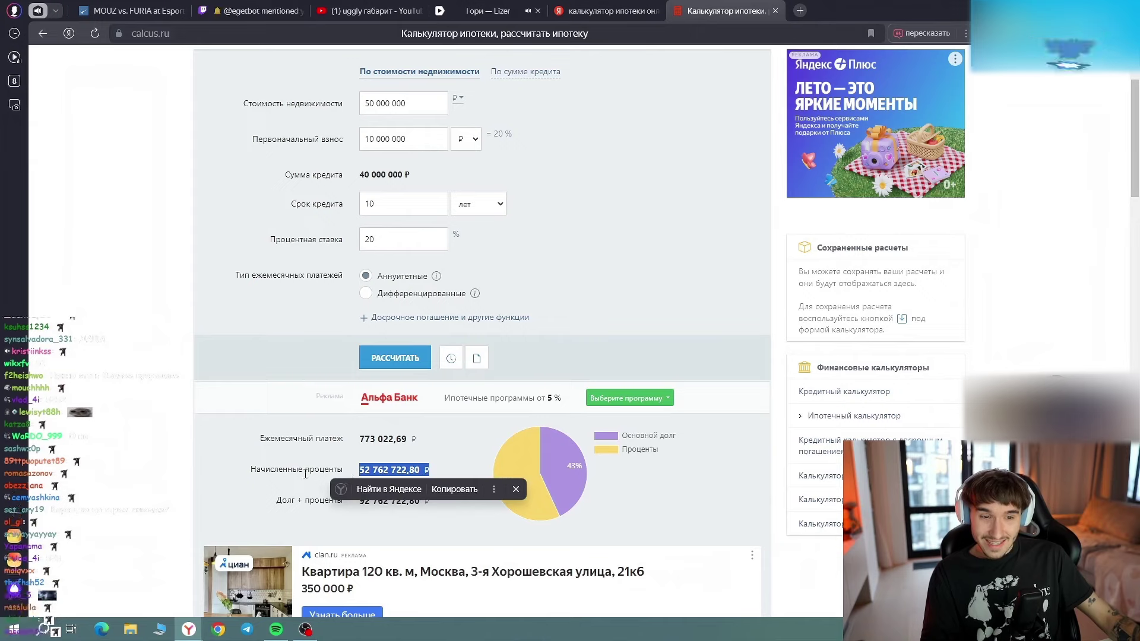
left_click(351, 473)
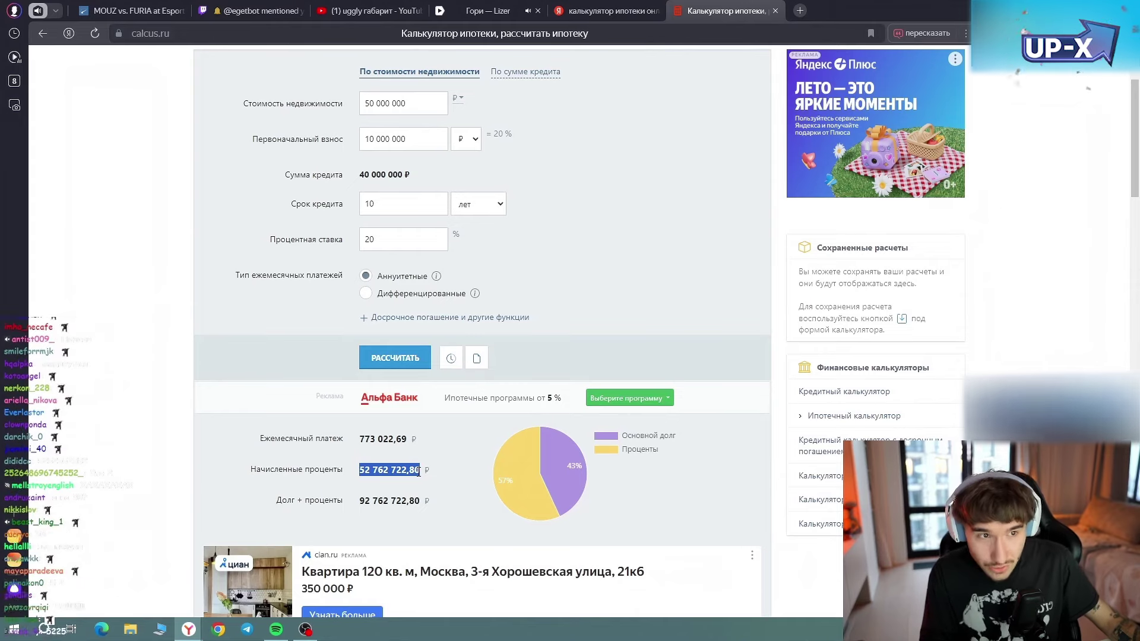
left_click_drag(364, 103, 407, 104)
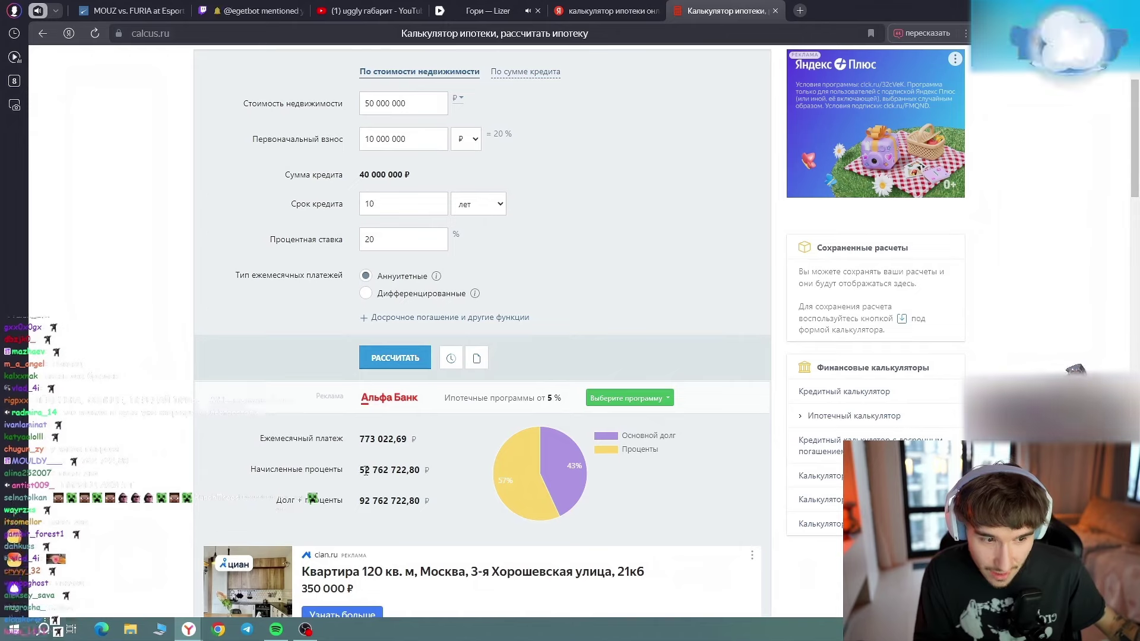
left_click_drag(359, 469, 430, 470)
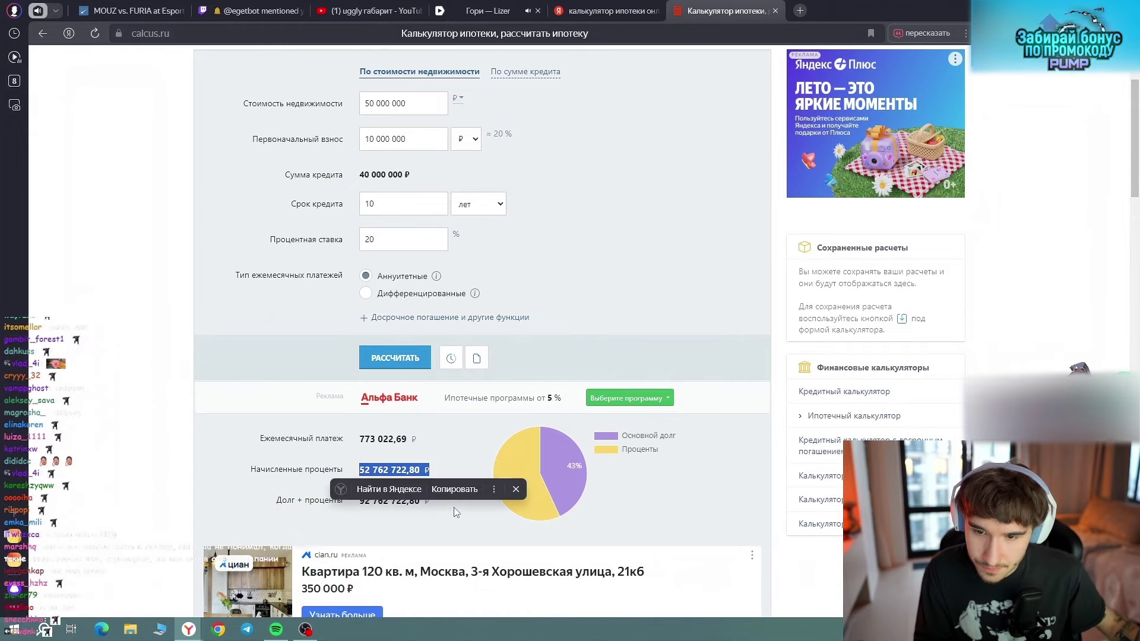
left_click(456, 512)
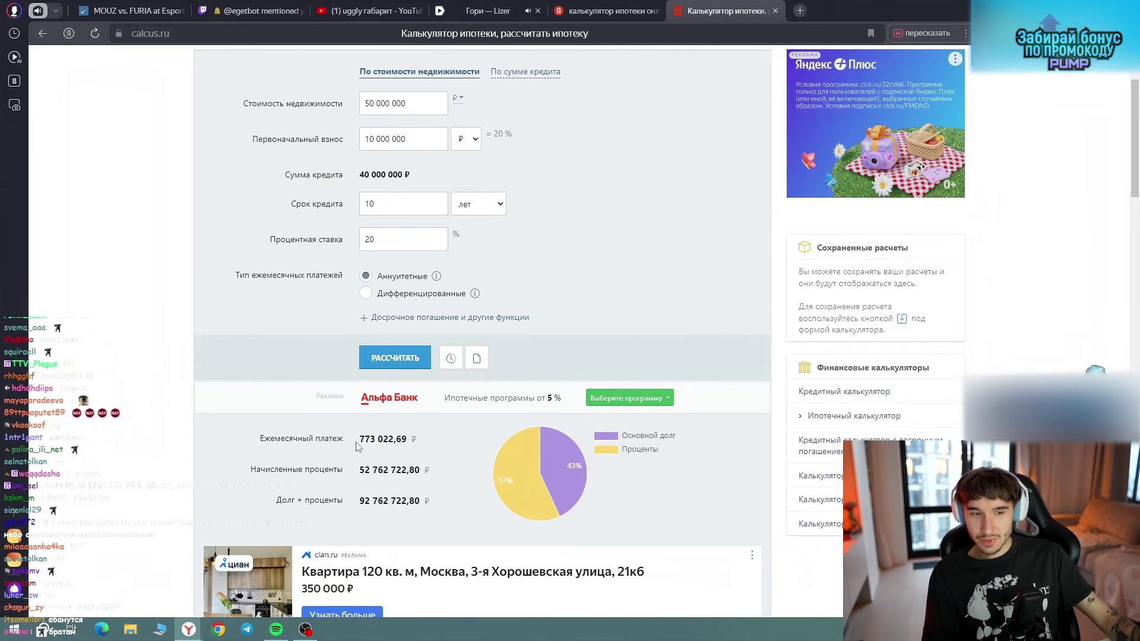
left_click_drag(358, 441, 410, 440)
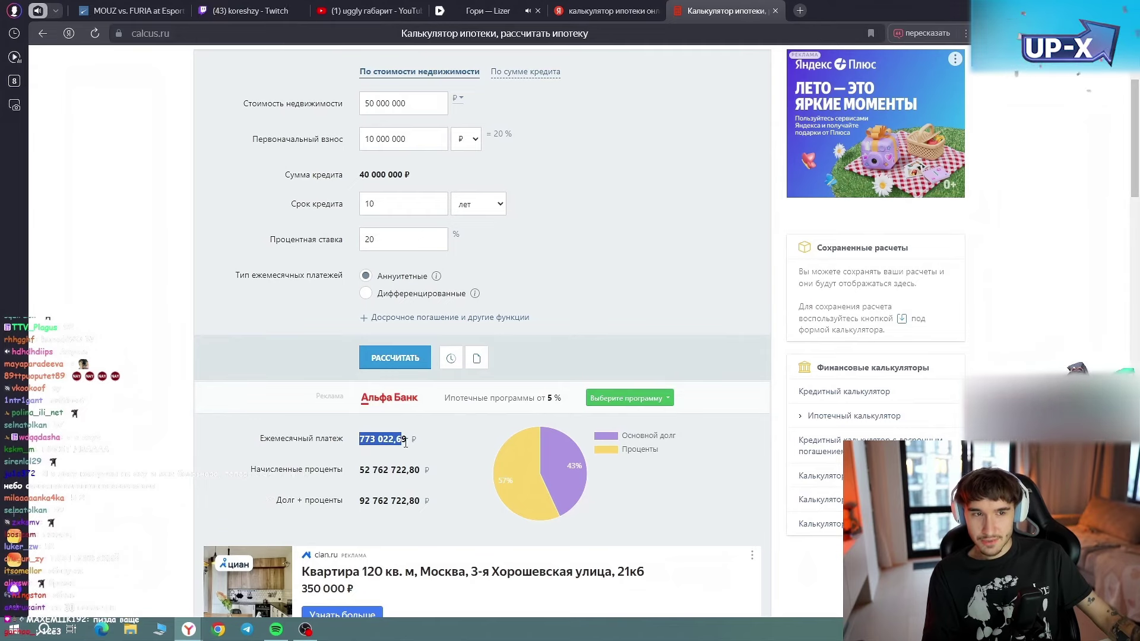
Set the loan term to 5 years, recalculate the mortgage, and check the monthly payment.
left_click(379, 206)
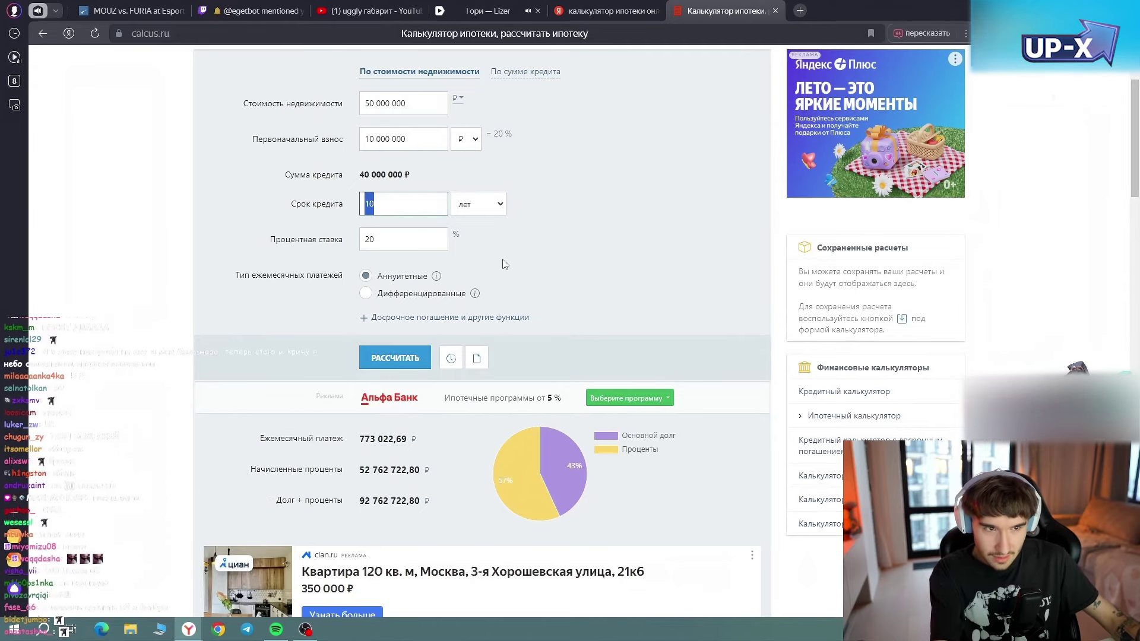
type("5")
left_click(394, 350)
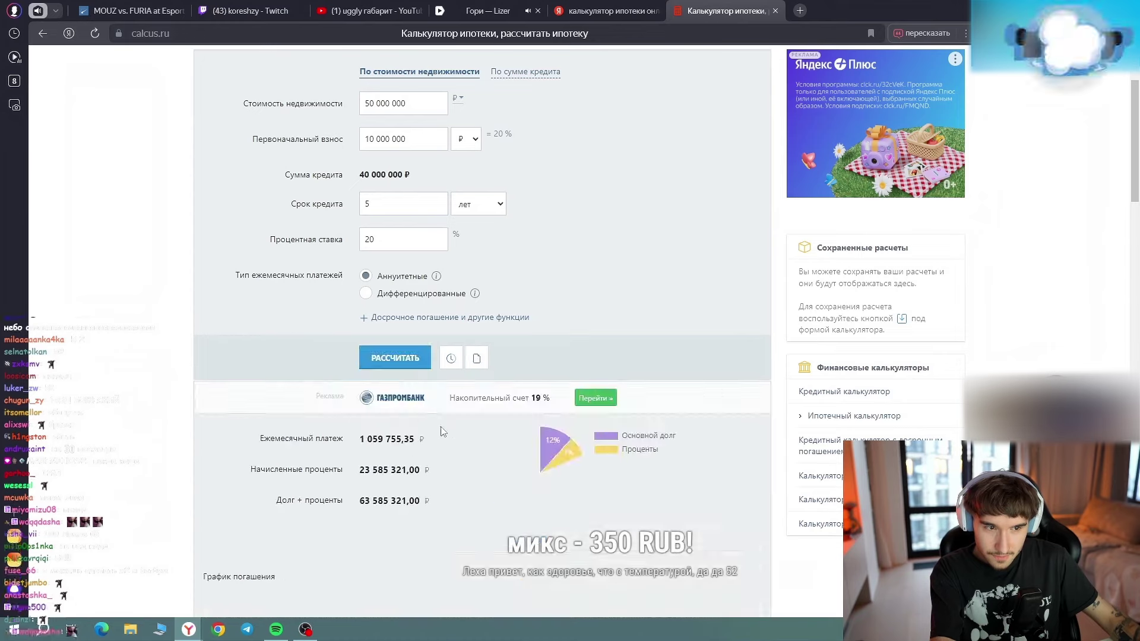
left_click_drag(359, 440, 420, 442)
left_click(443, 463)
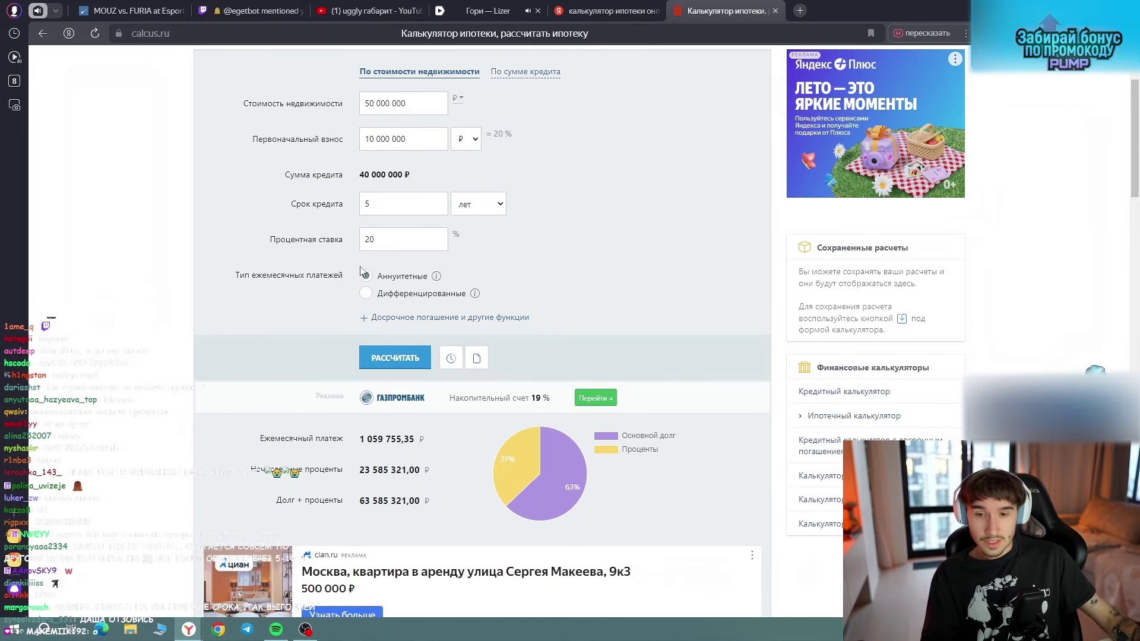
scroll(438, 473, "up", 2)
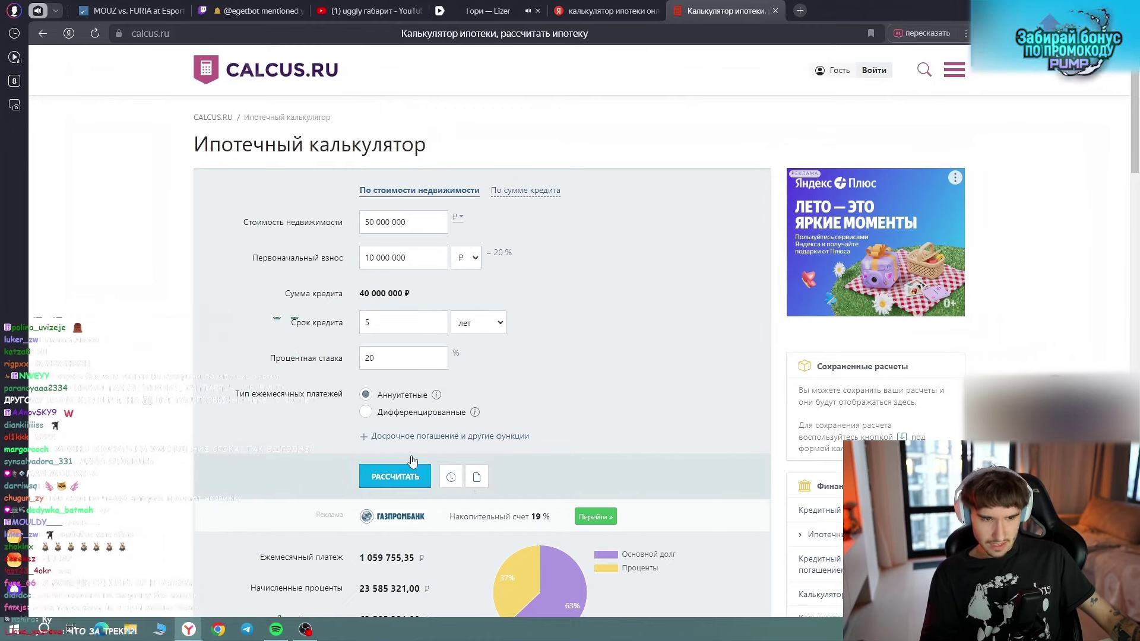
double_click(369, 358)
type("19")
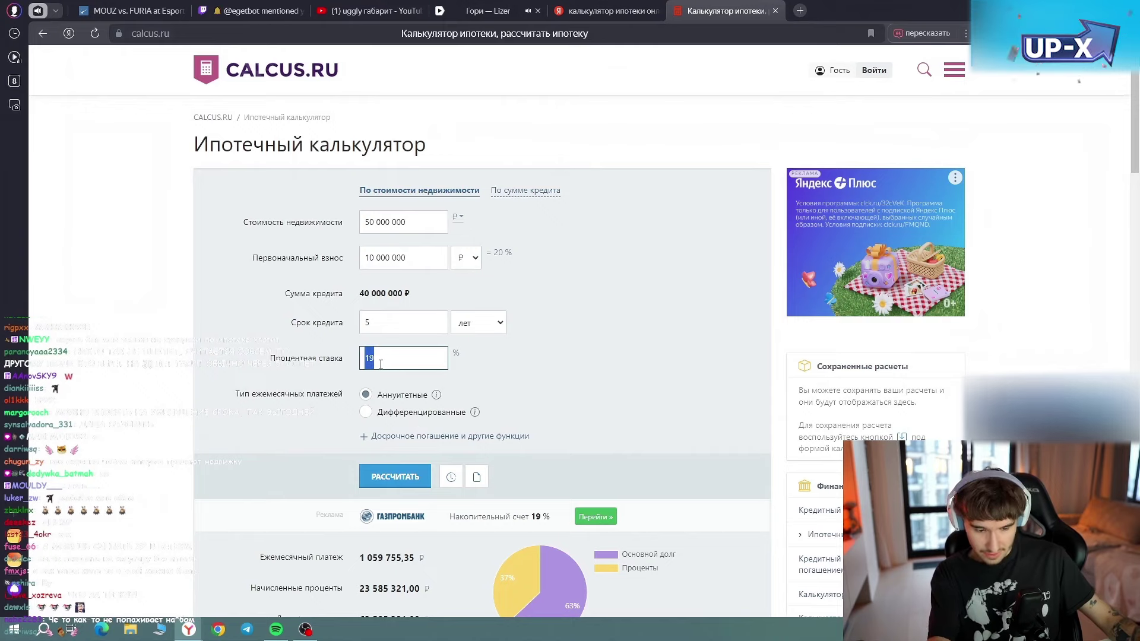
Set the interest rate to 7 %, recalculate the mortgage, and check the accrued interest.
type("7")
left_click(394, 477)
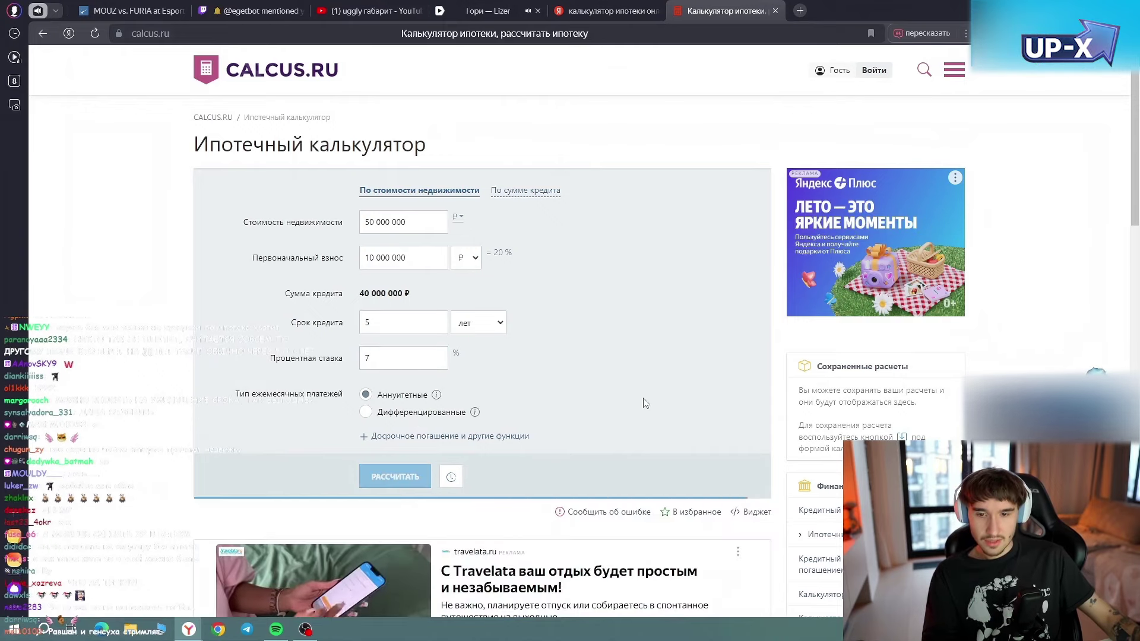
scroll(603, 405, "down", 1)
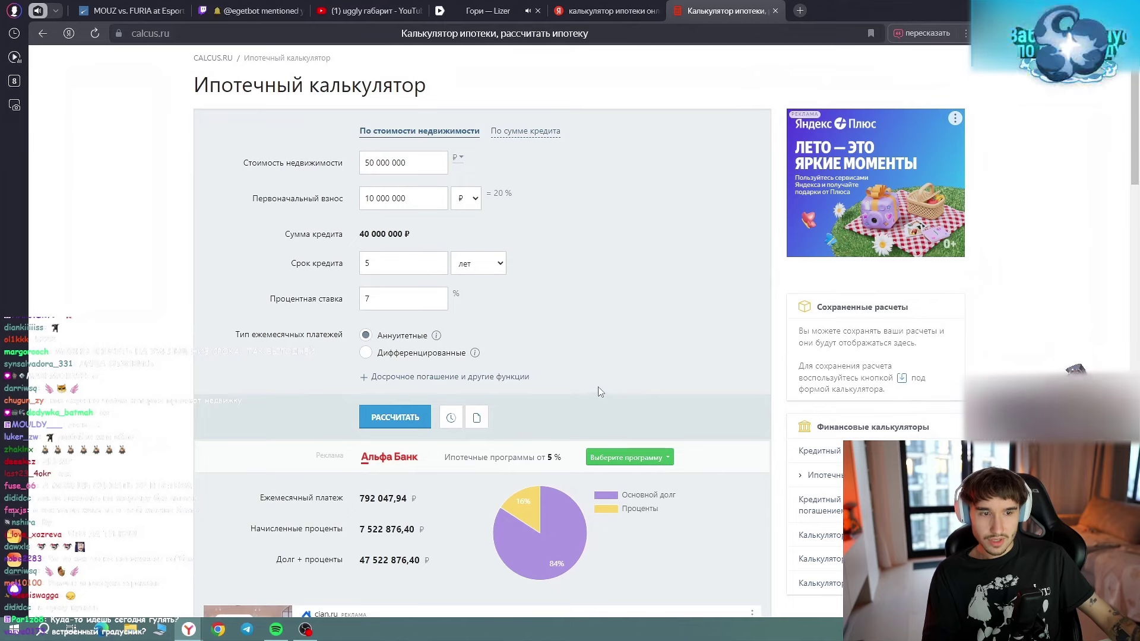
left_click_drag(361, 529, 425, 543)
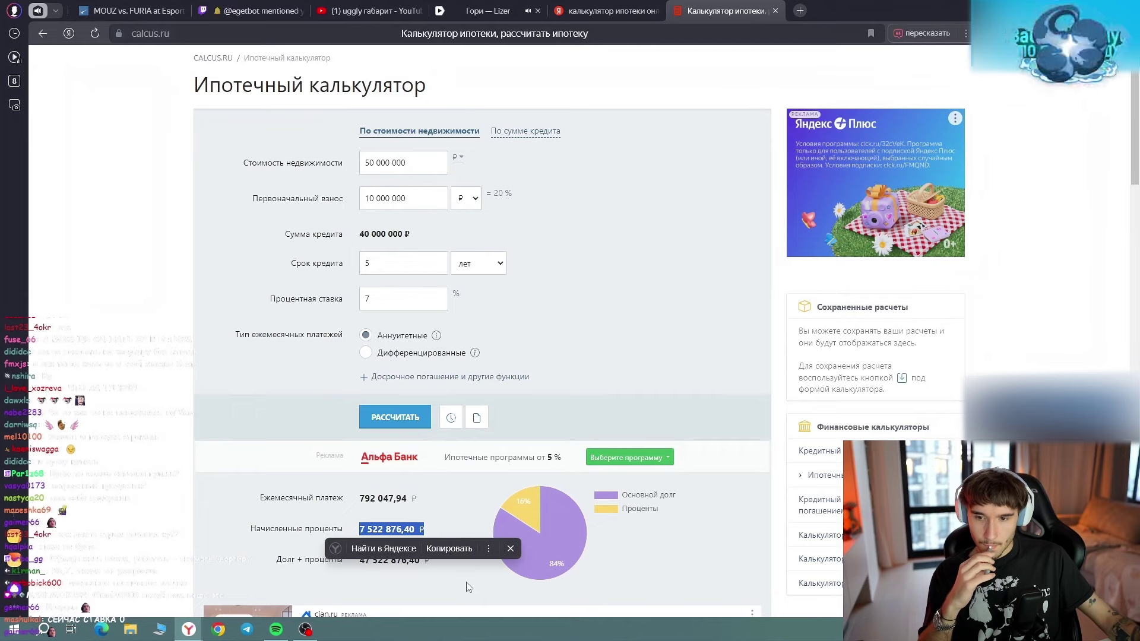
left_click(470, 561)
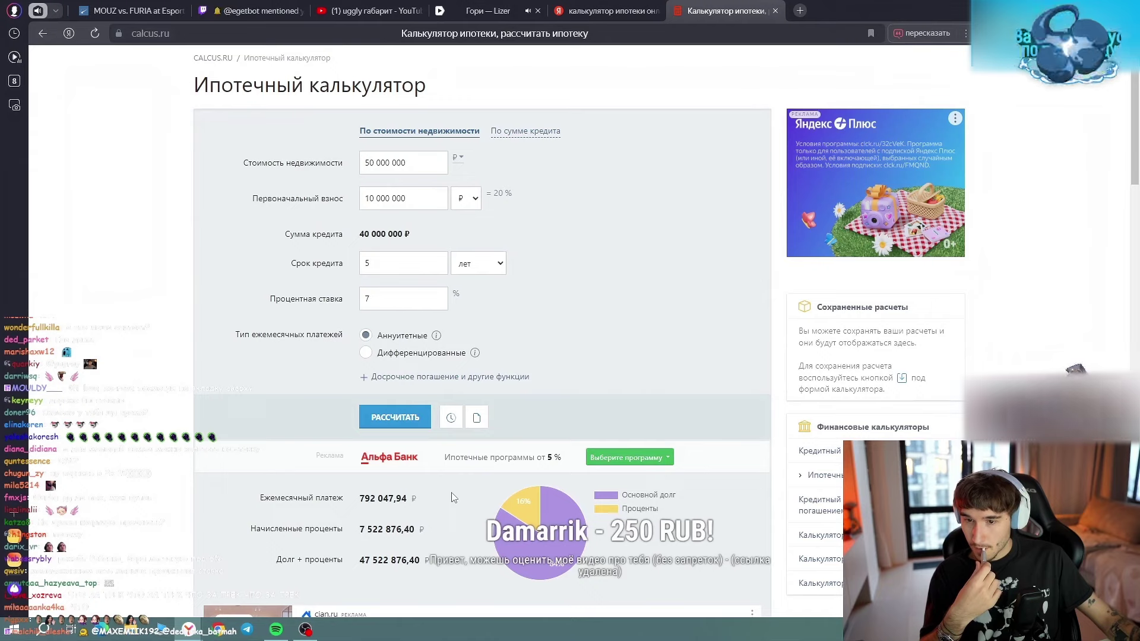
left_click_drag(387, 295, 355, 304)
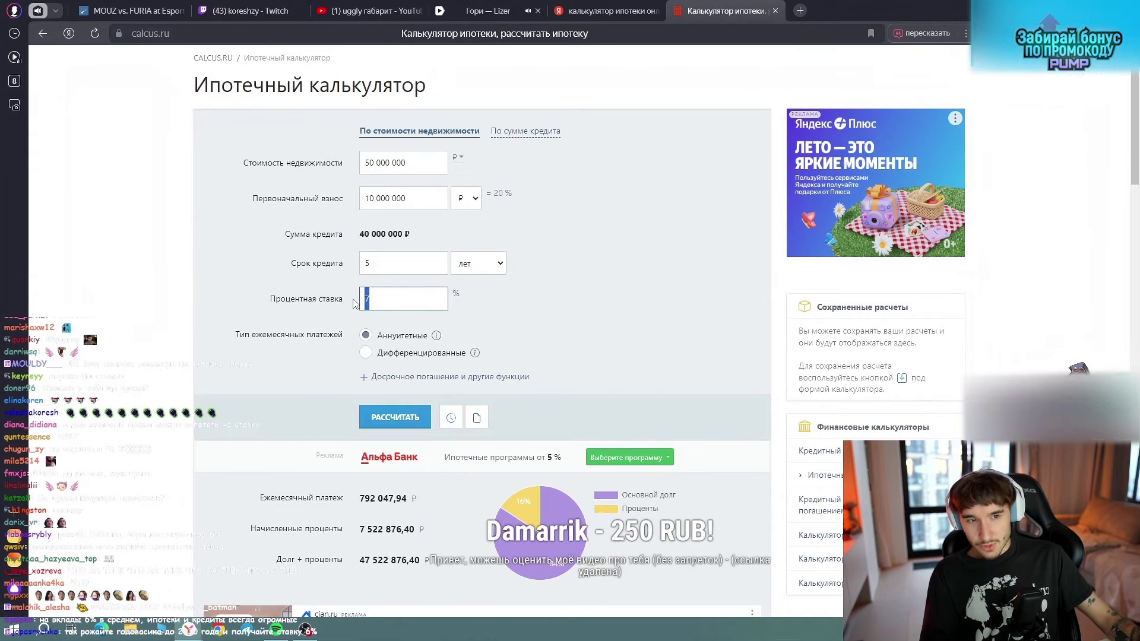
left_click(388, 302)
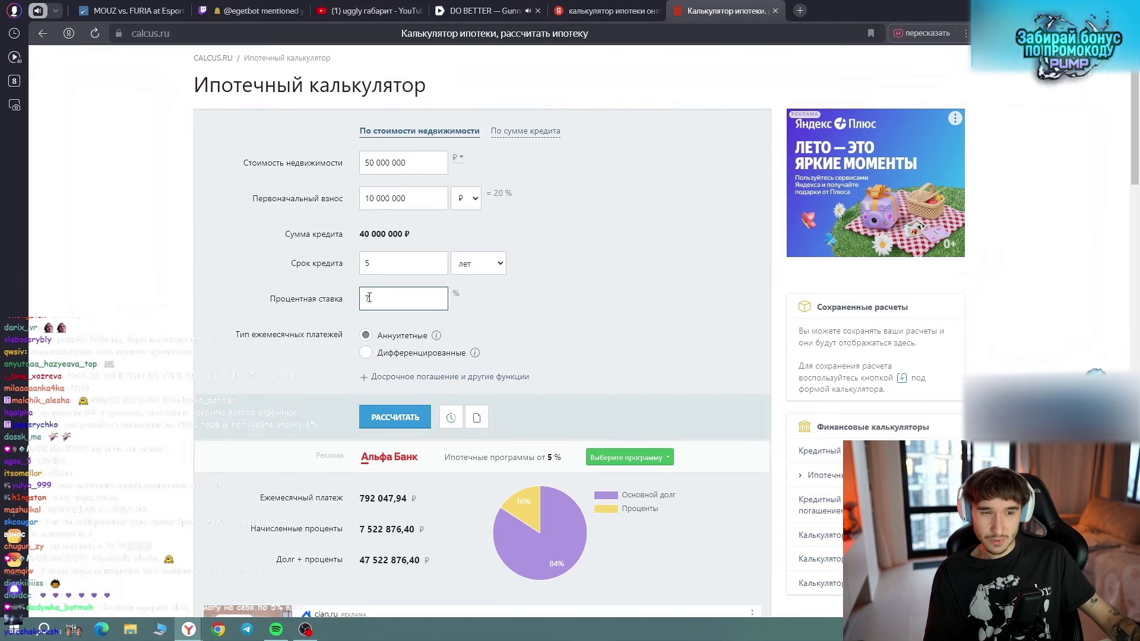
left_click_drag(368, 302, 388, 299)
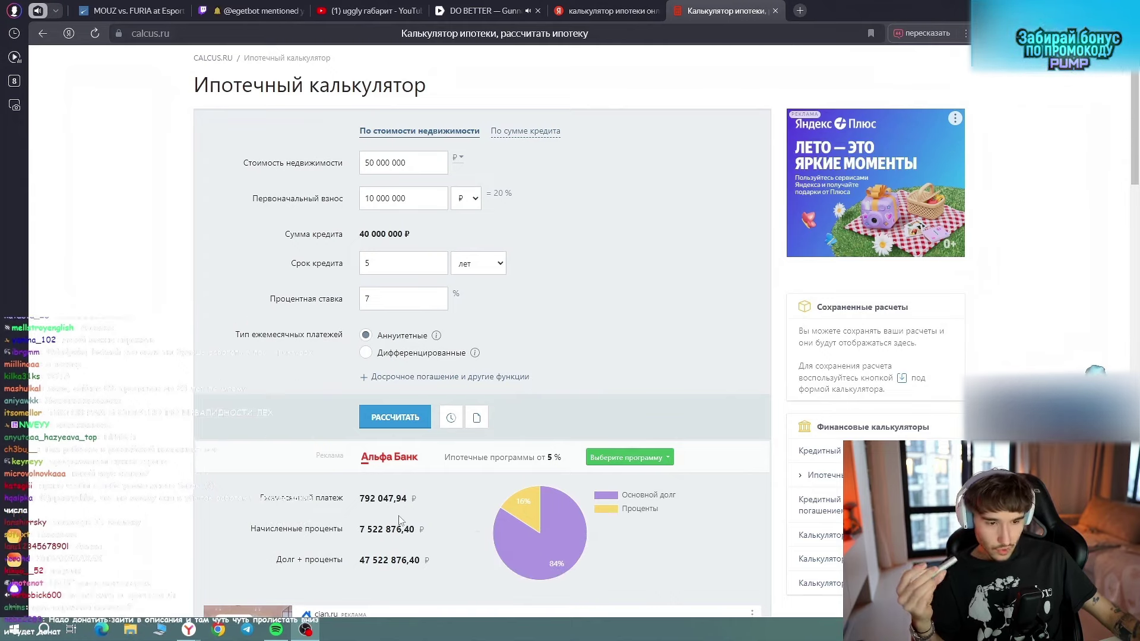
double_click(368, 263)
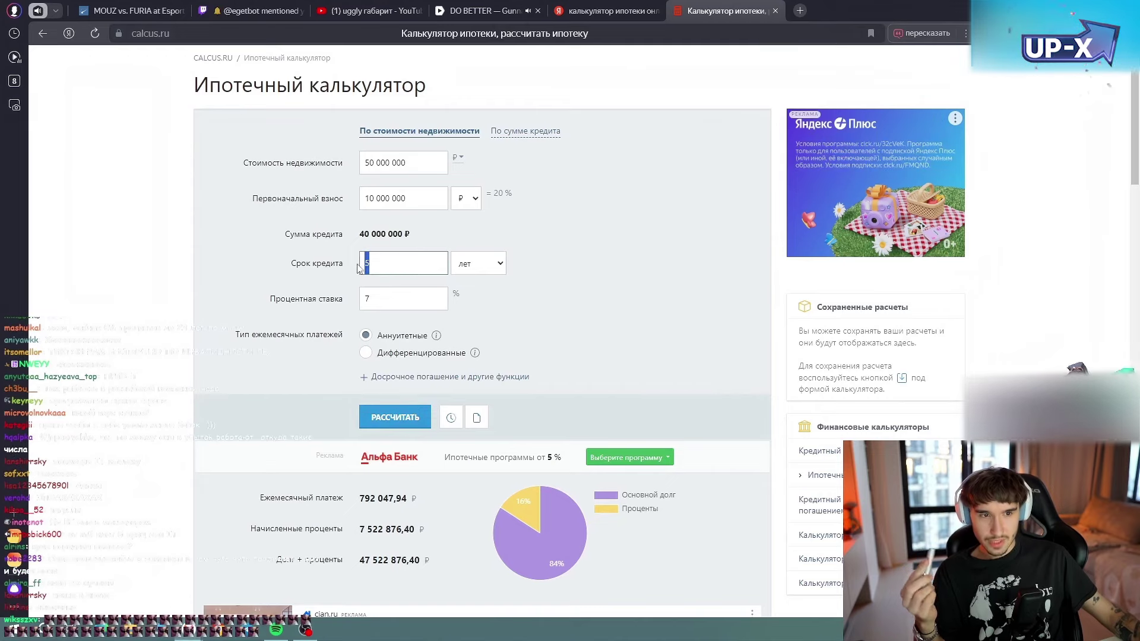
Set the interest rate to 19 %, recalculate the mortgage, and check the monthly payment.
double_click(368, 298)
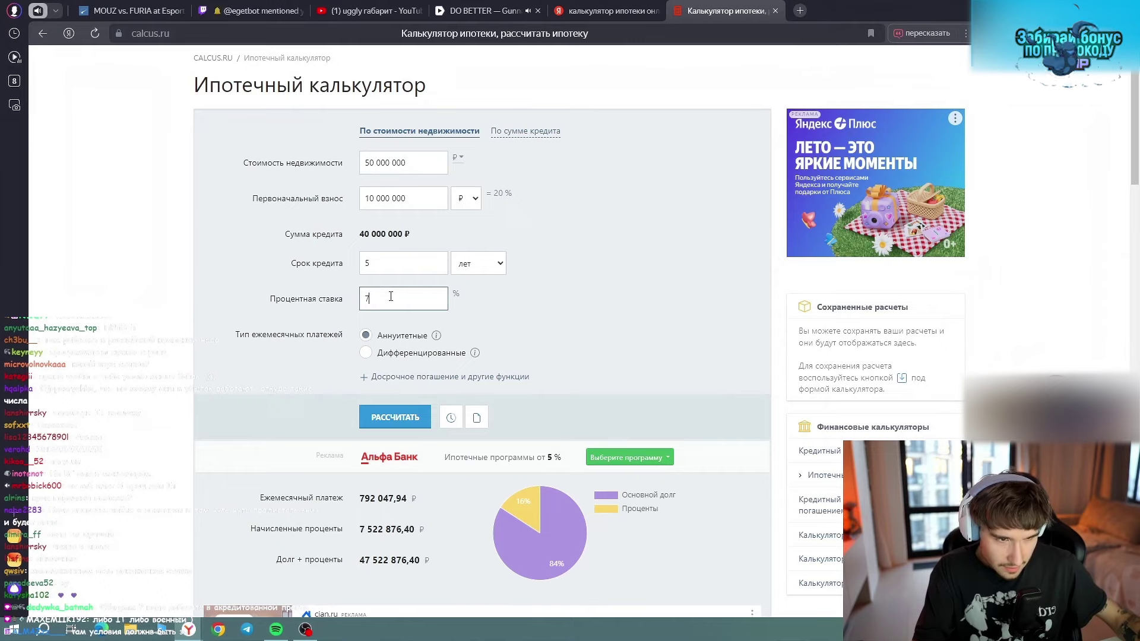
left_click(369, 297)
type("19")
left_click(402, 413)
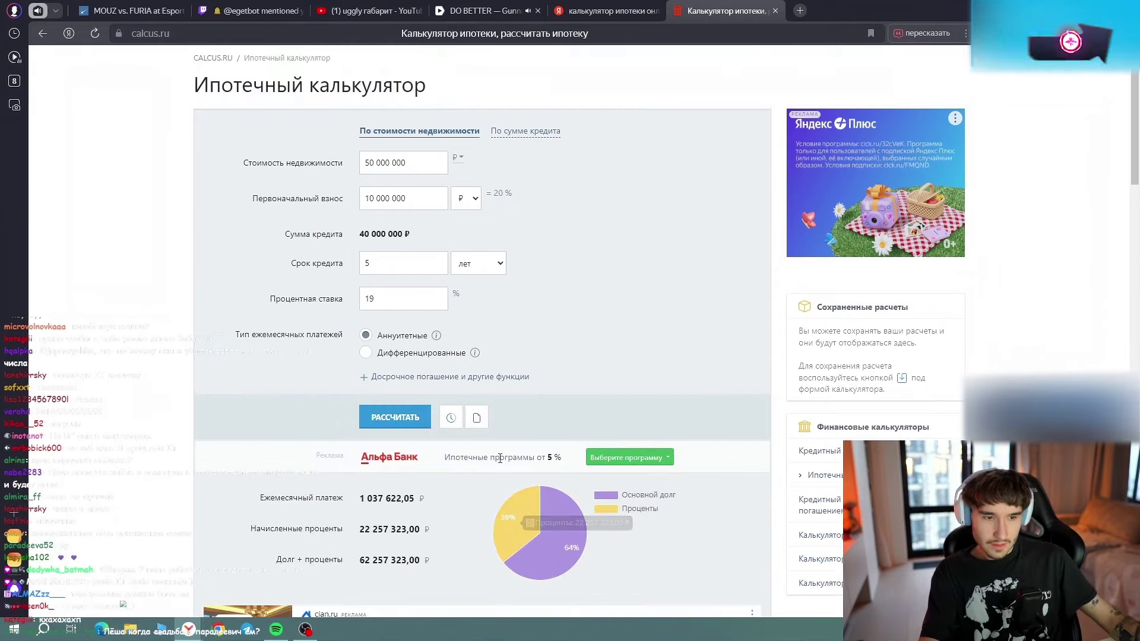
left_click_drag(360, 498, 425, 499)
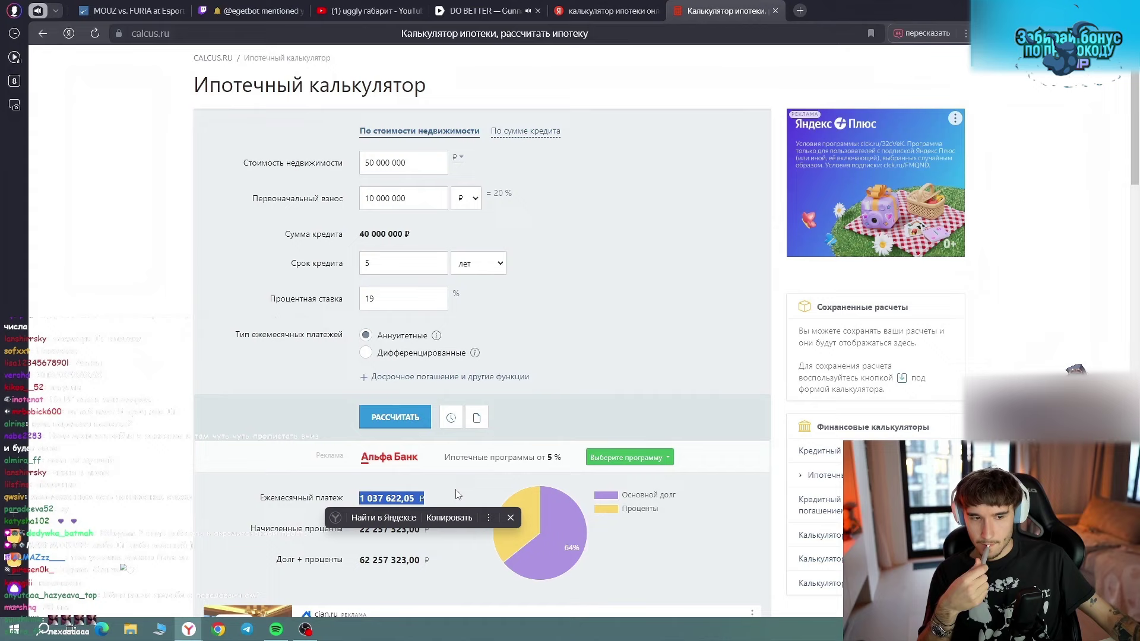
left_click(457, 495)
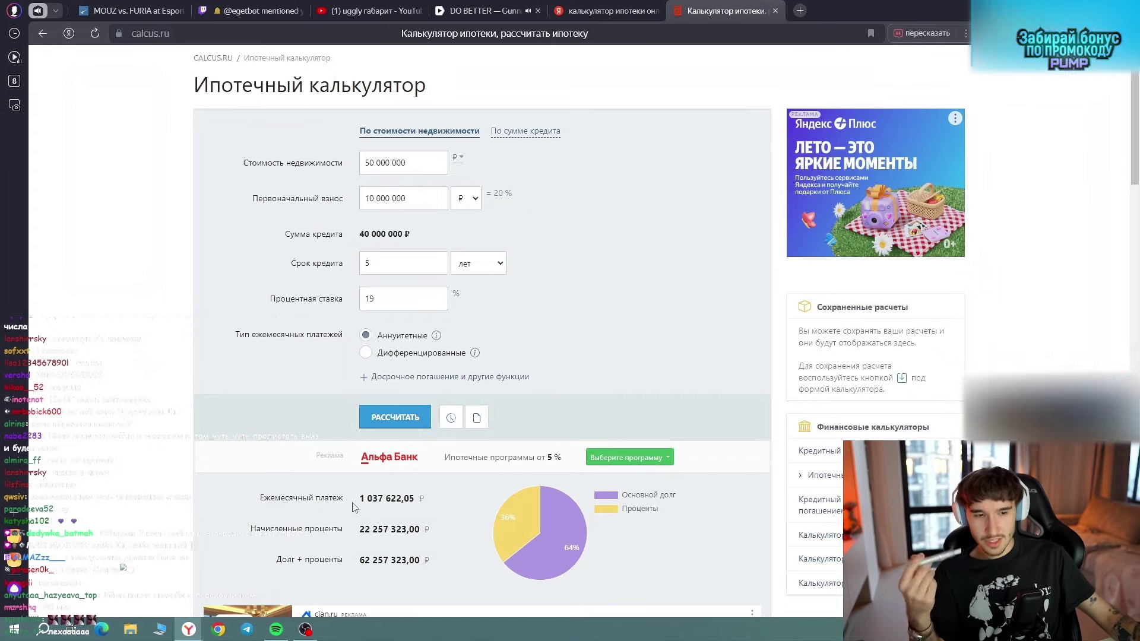
left_click_drag(358, 499, 416, 498)
left_click(414, 431)
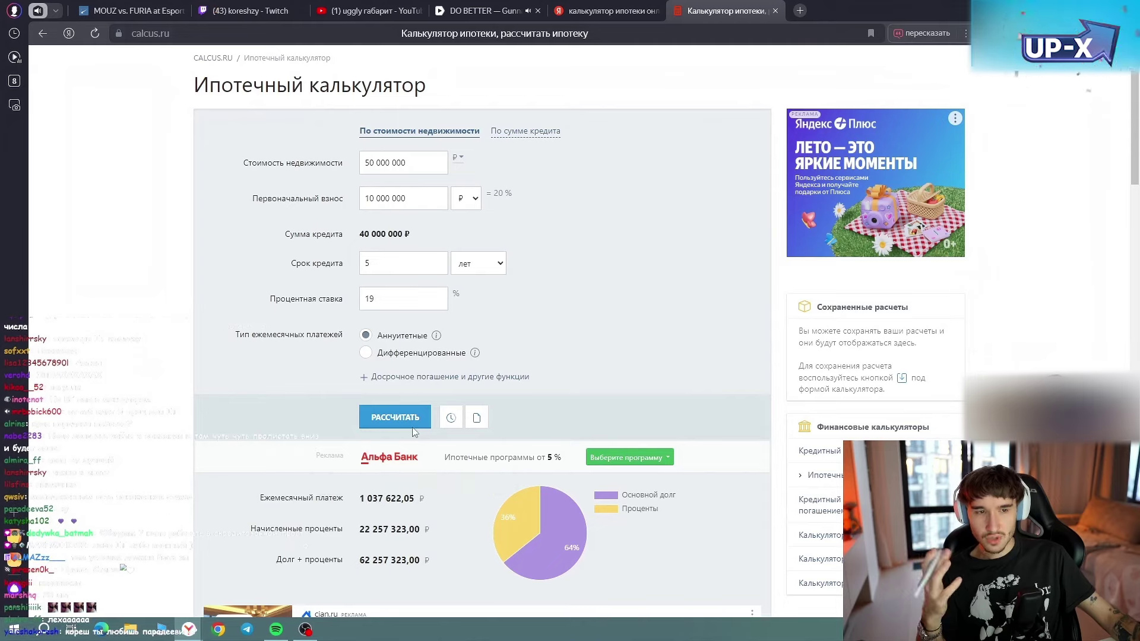
double_click(380, 271)
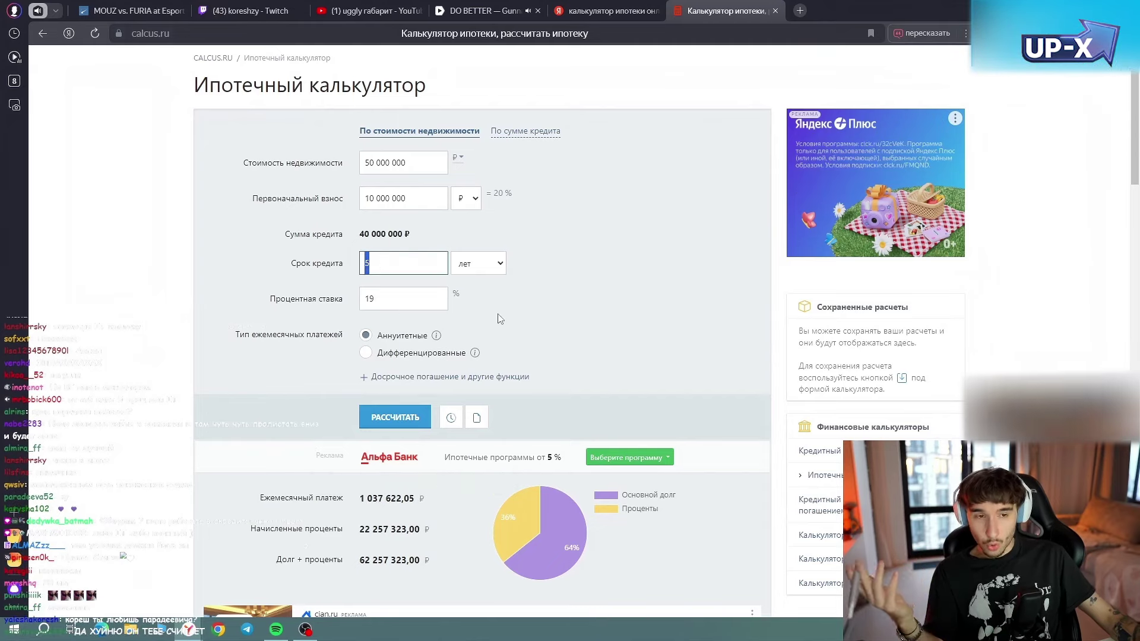
right_click(574, 325)
left_click(409, 267)
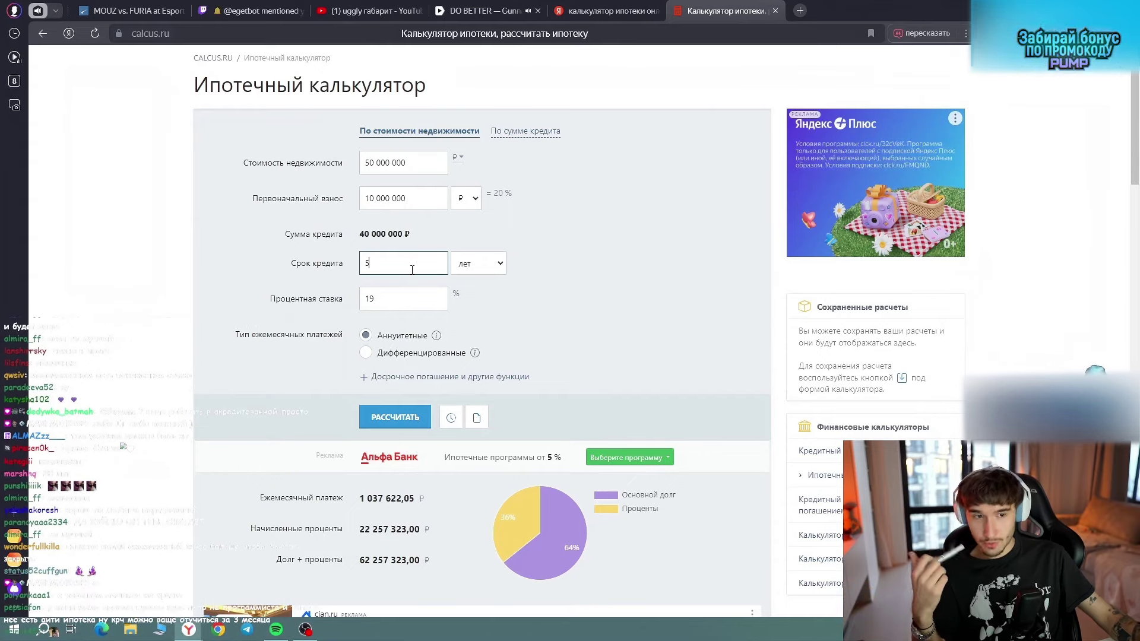